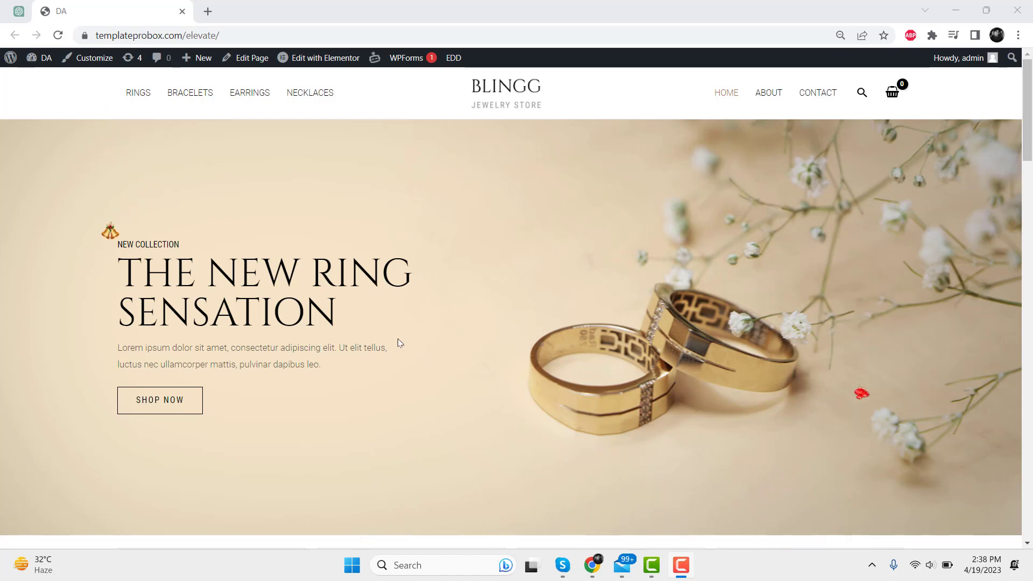
- Scroll through the Blingg home, Bracelets and Shop pages to watch the falling Christmas decorations
scroll(398, 343, "down", 12)
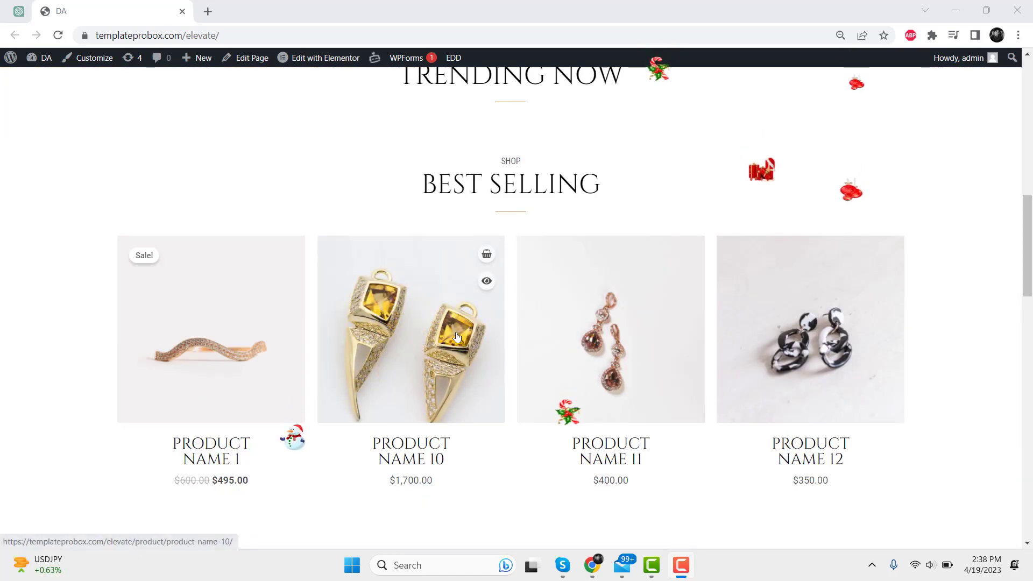
scroll(456, 336, "down", 8)
scroll(796, 379, "down", 1)
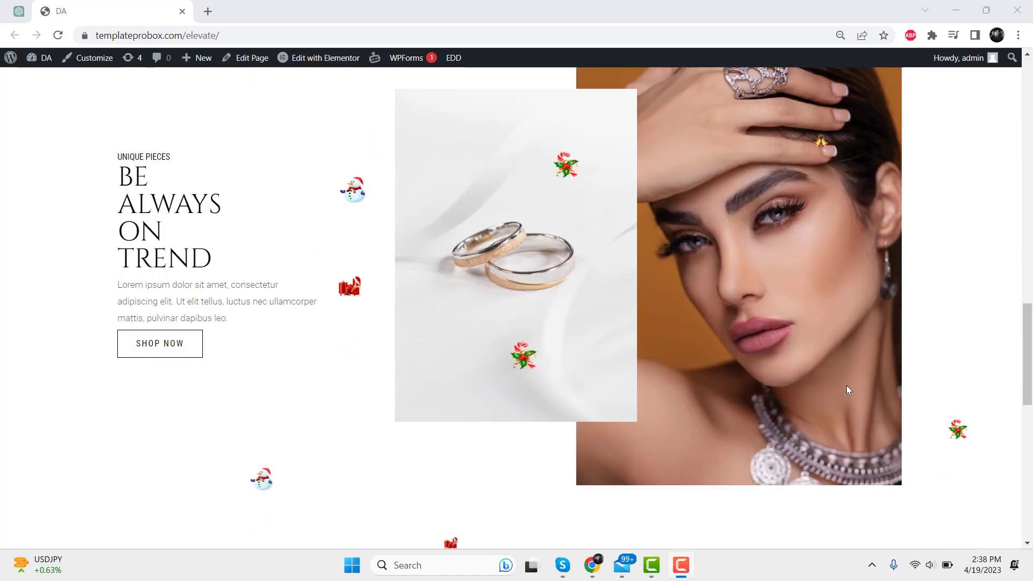
scroll(847, 388, "down", 12)
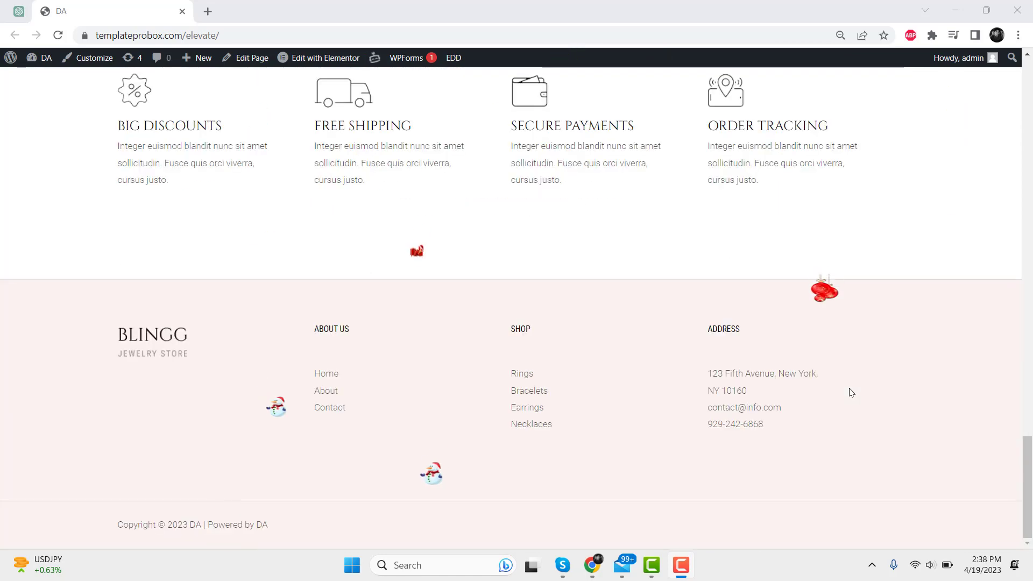
scroll(793, 363, "up", 15)
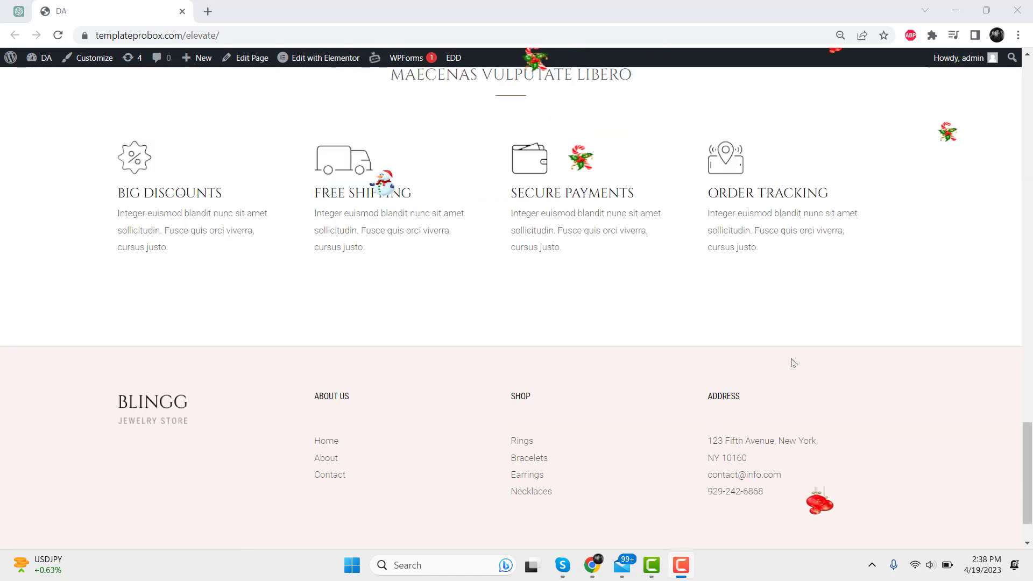
scroll(793, 363, "up", 12)
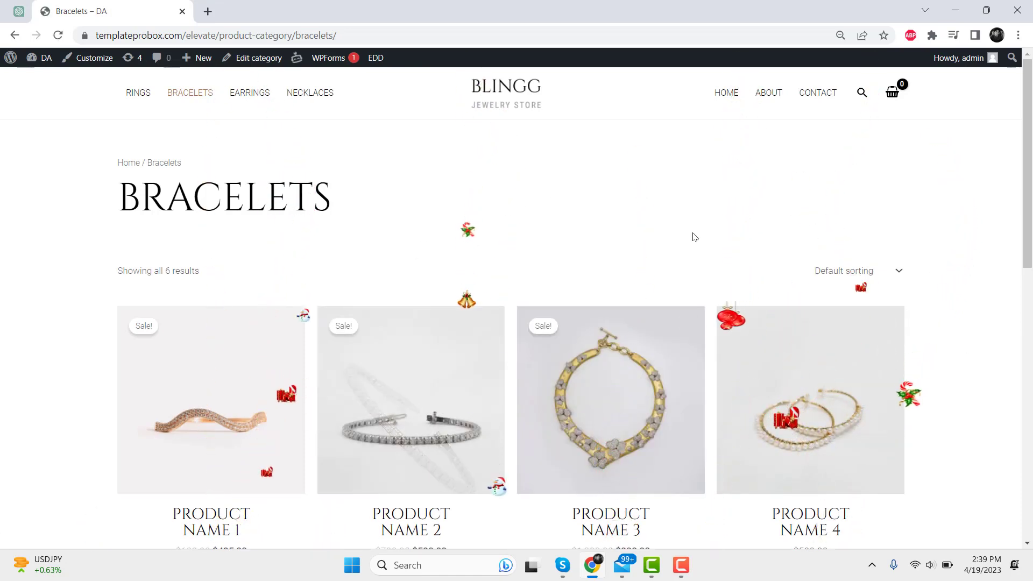
scroll(607, 410, "down", 5)
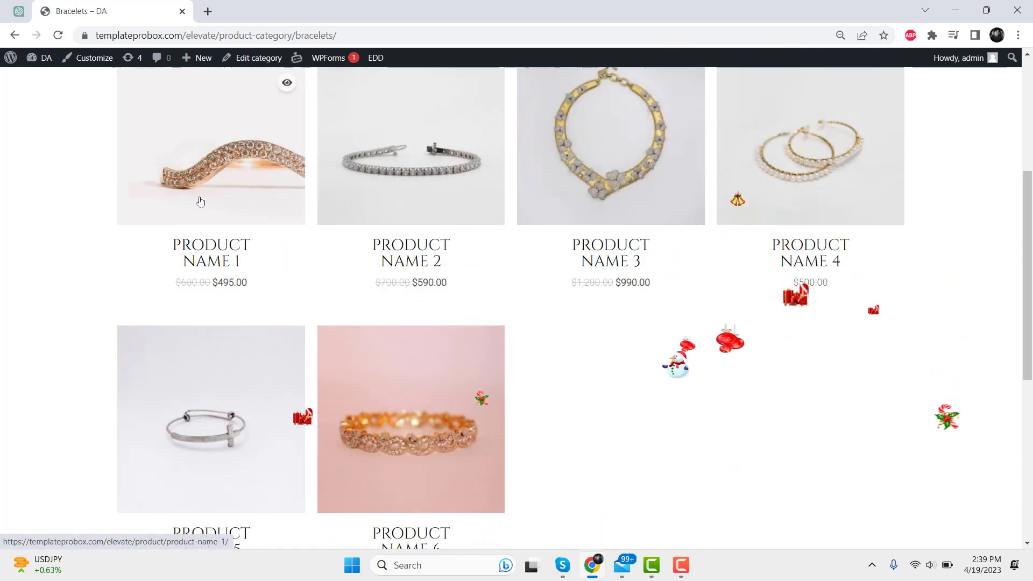
scroll(229, 205, "up", 3)
scroll(229, 205, "up", 3)
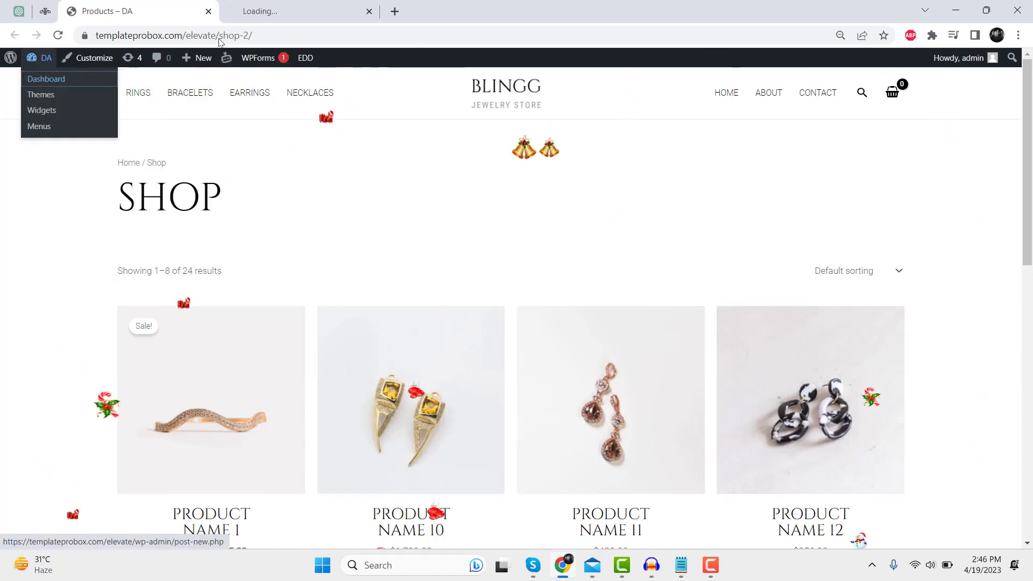
- Open the site's admin dashboard and review the Installed Plugins list
left_click(262, 6)
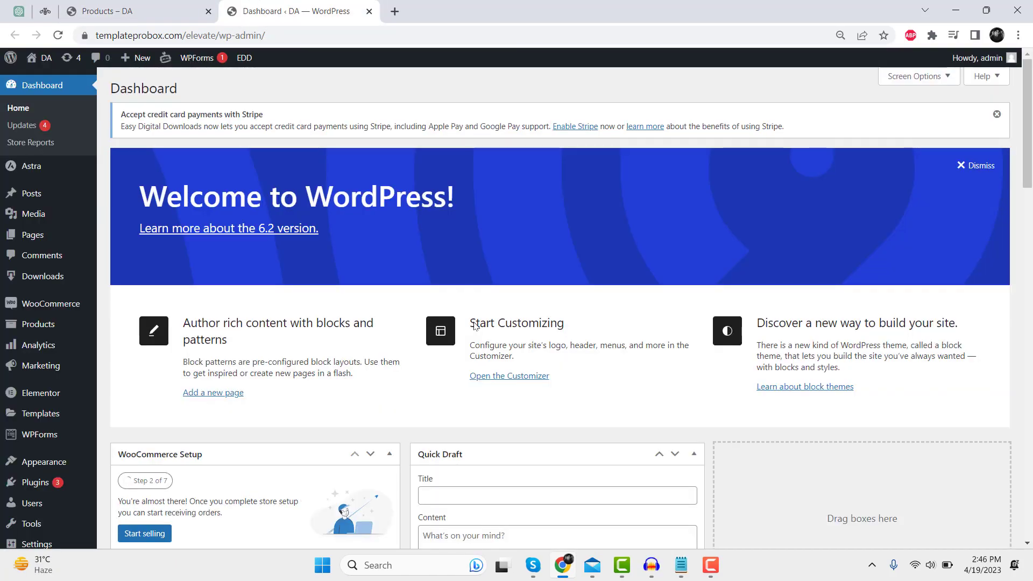
mouse_move(69, 492)
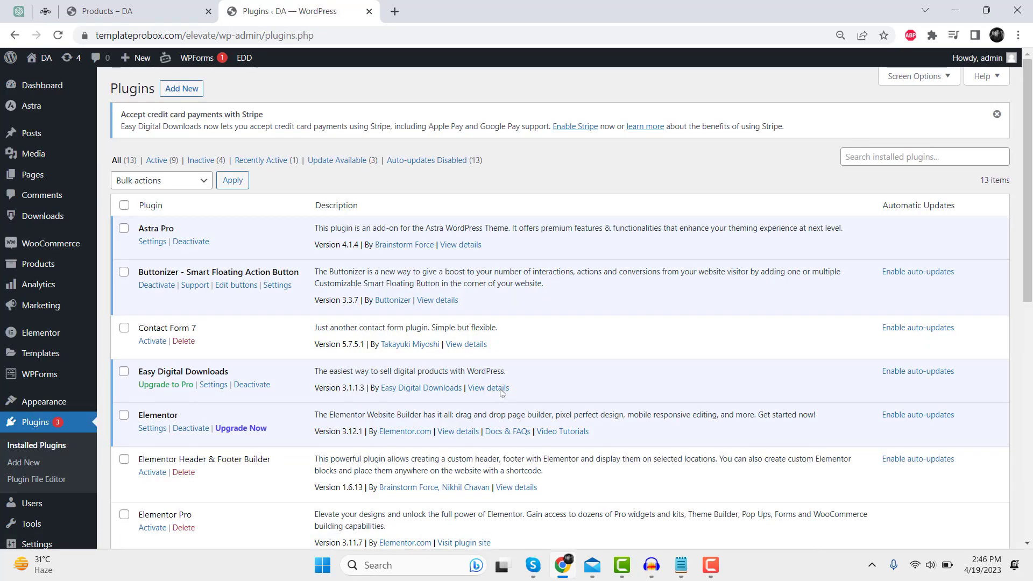
scroll(501, 392, "down", 6)
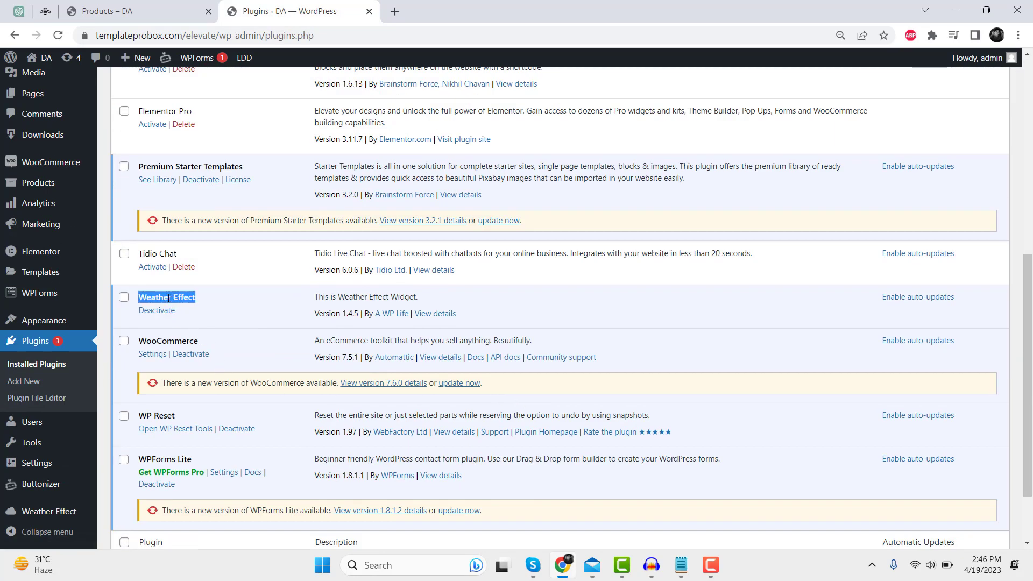
scroll(349, 343, "up", 6)
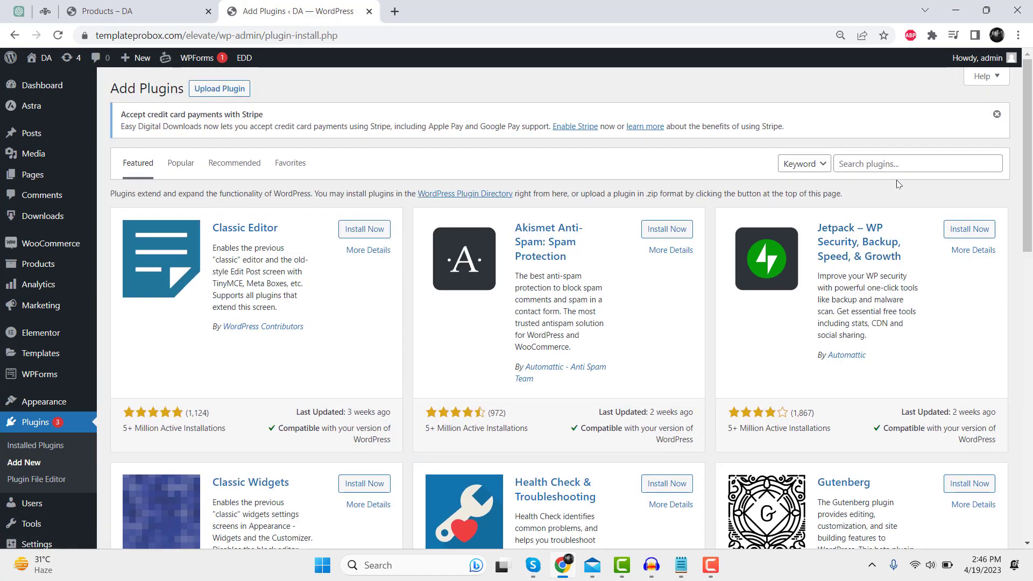
- Search the plugin directory for Weather Effect, confirming it is already installed and active
left_click(897, 168)
type("Weather Effect")
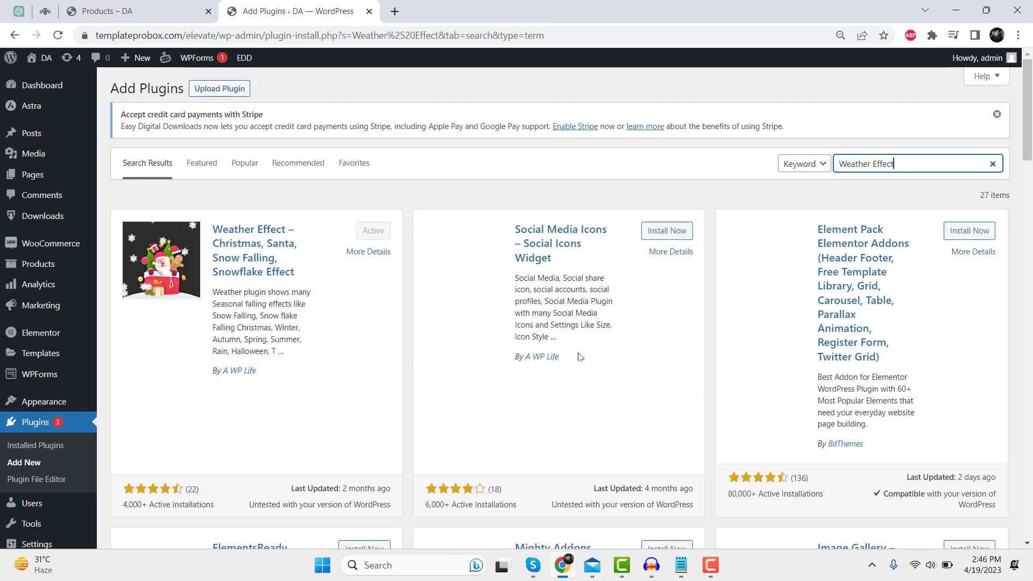
scroll(576, 358, "down", 1)
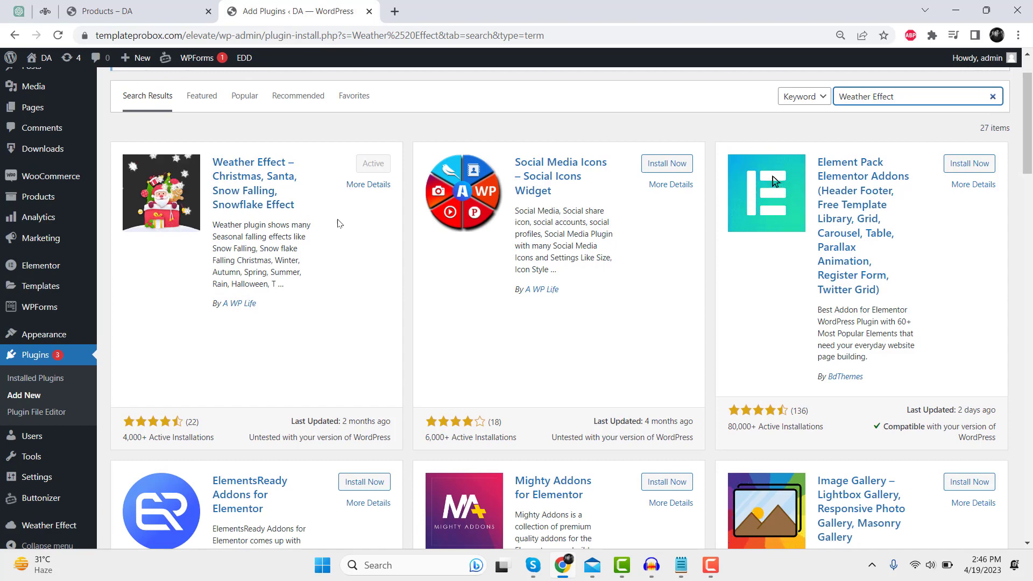
scroll(44, 508, "down", 4)
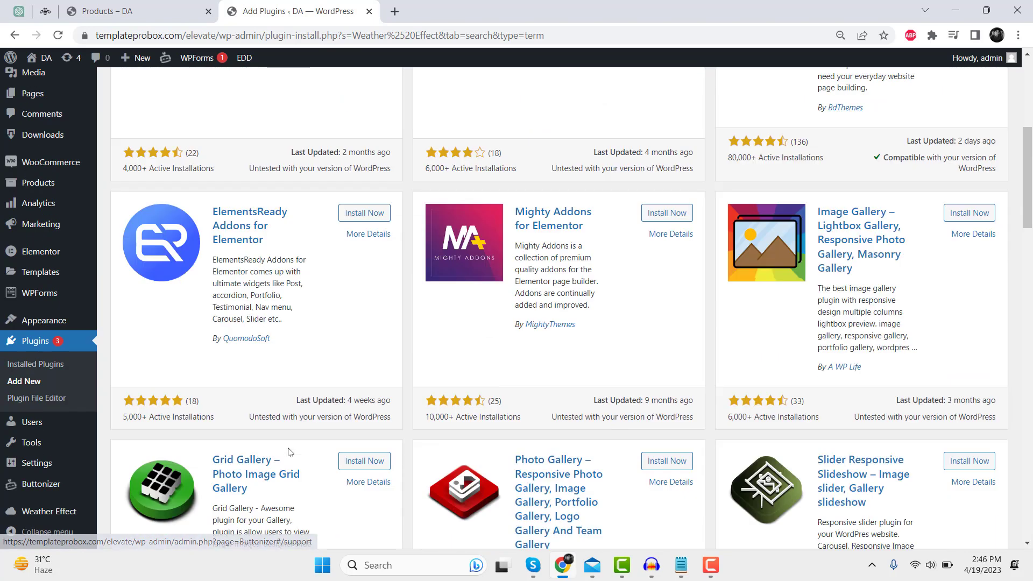
mouse_move(45, 514)
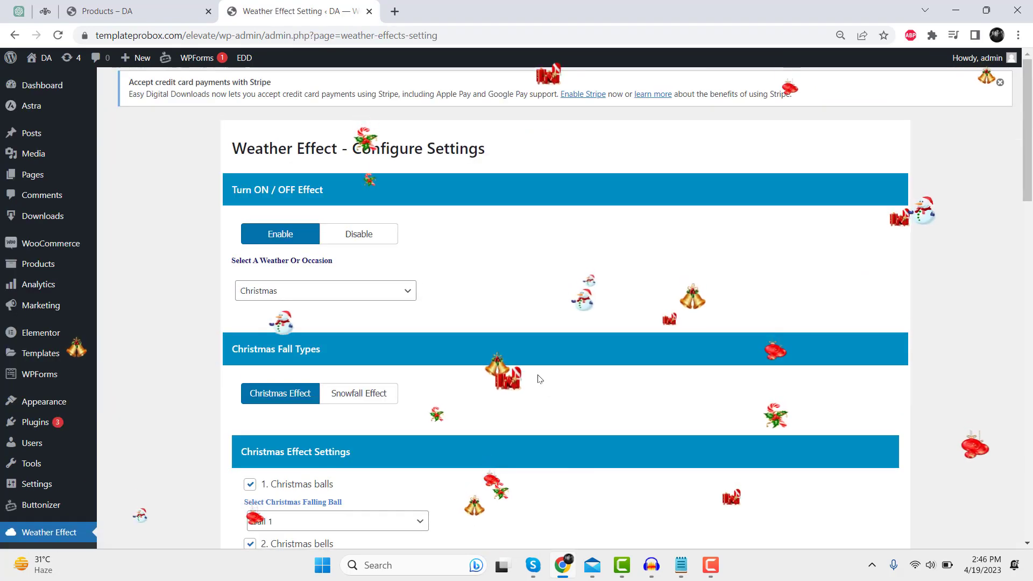
- Turn the falling weather effect off and save the settings
scroll(456, 313, "down", 1)
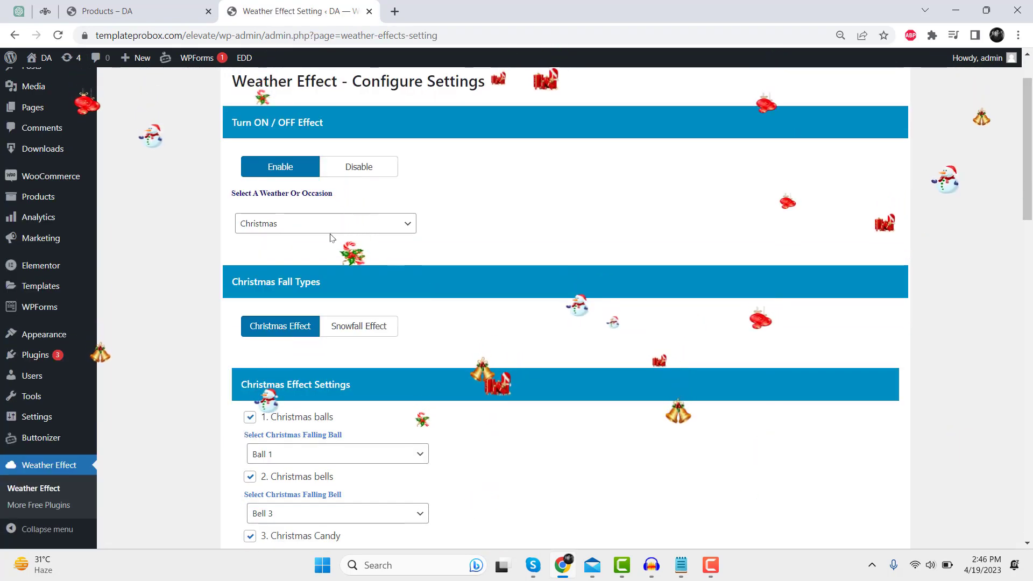
left_click(342, 170)
scroll(290, 409, "down", 10)
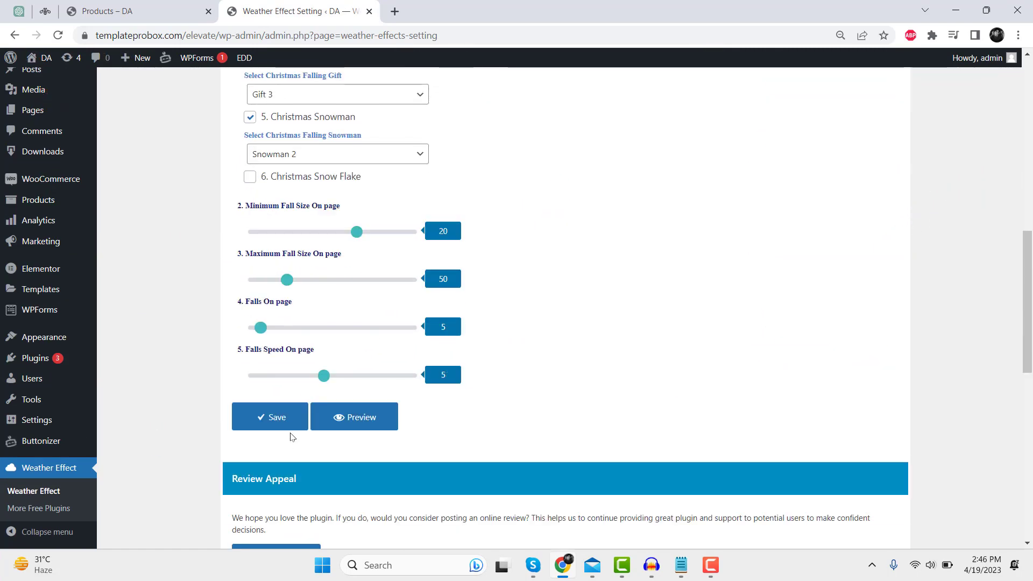
left_click(285, 418)
scroll(592, 357, "up", 3)
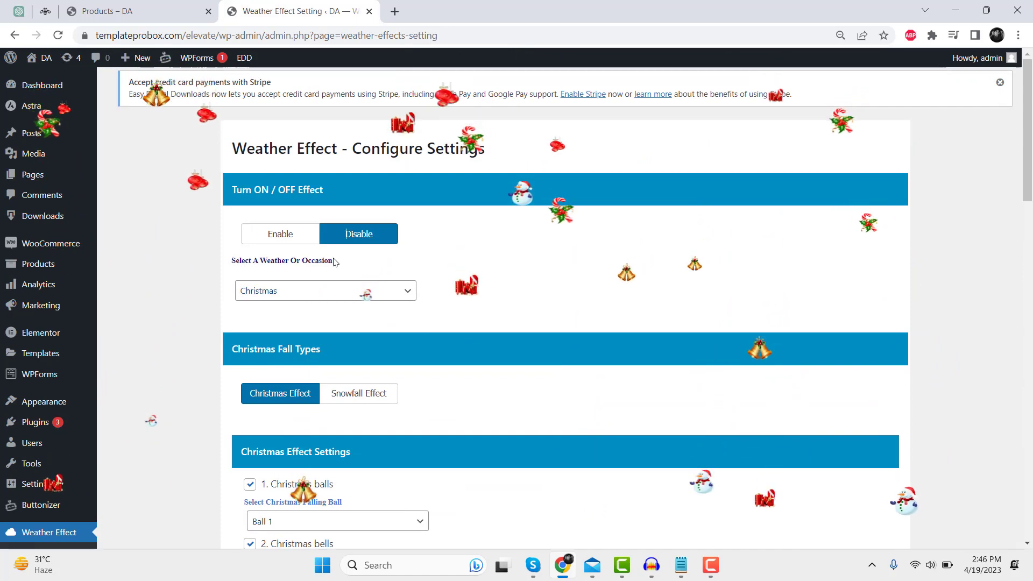
scroll(384, 342, "down", 6)
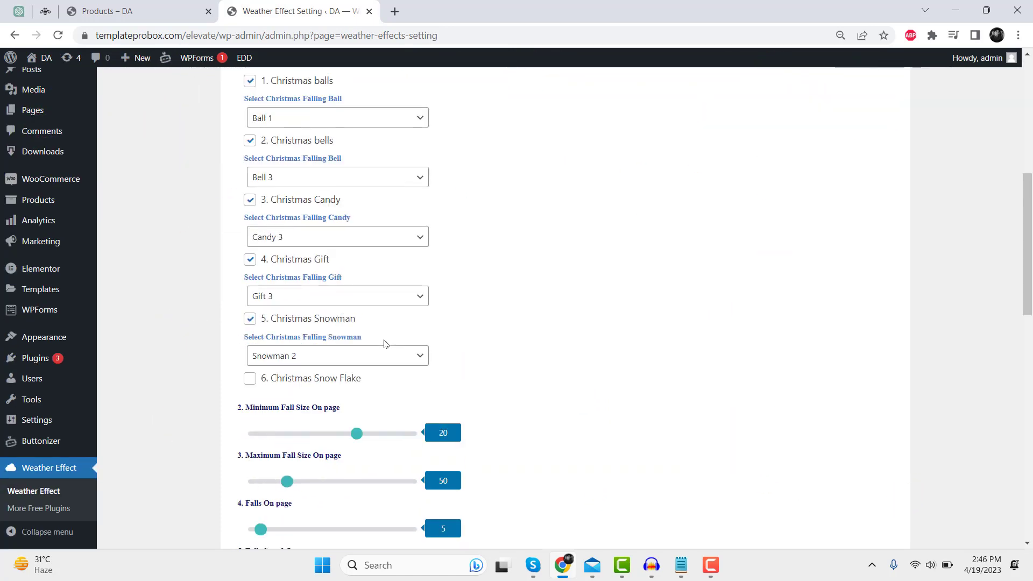
scroll(355, 319, "up", 2)
- Set the falling Christmas ball to Ball 2 and the bell to Bell 2
left_click(322, 253)
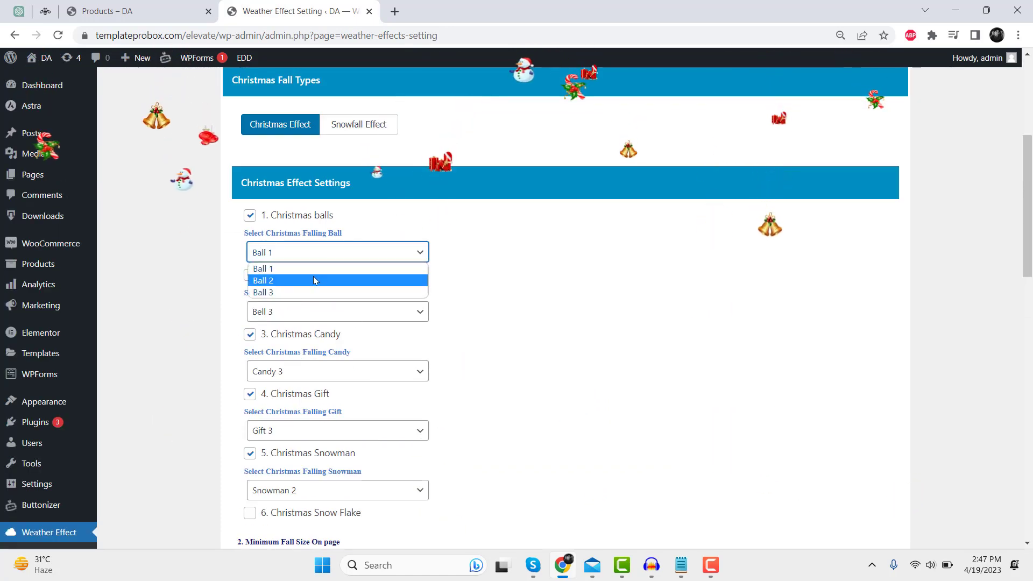
left_click(314, 280)
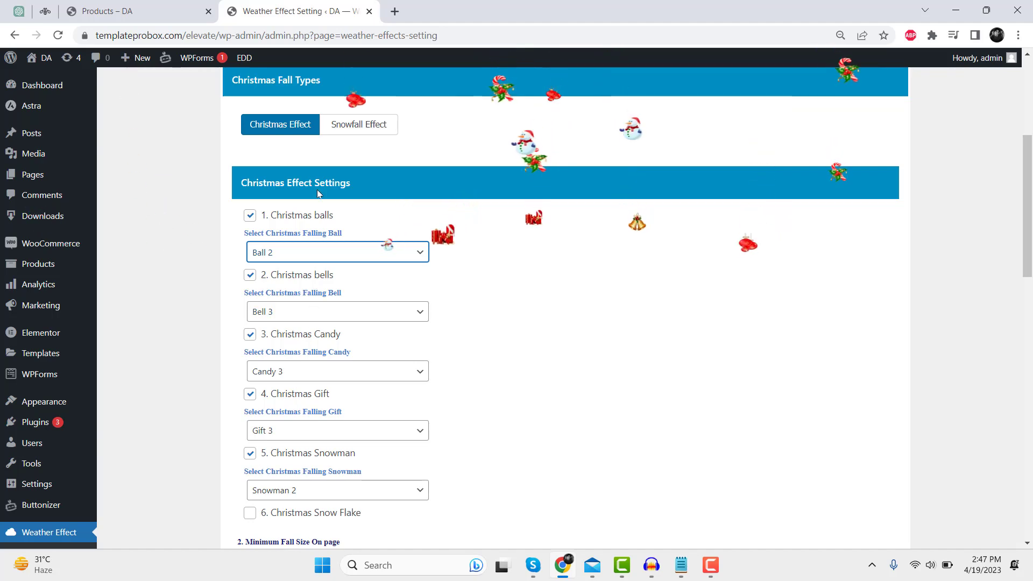
scroll(339, 135, "up", 4)
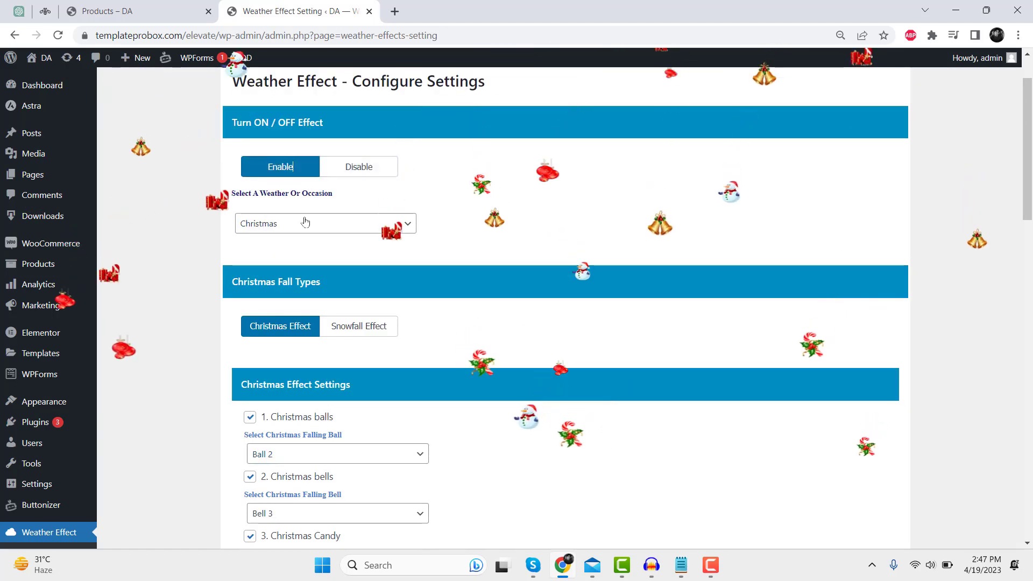
scroll(419, 301, "down", 4)
left_click(344, 312)
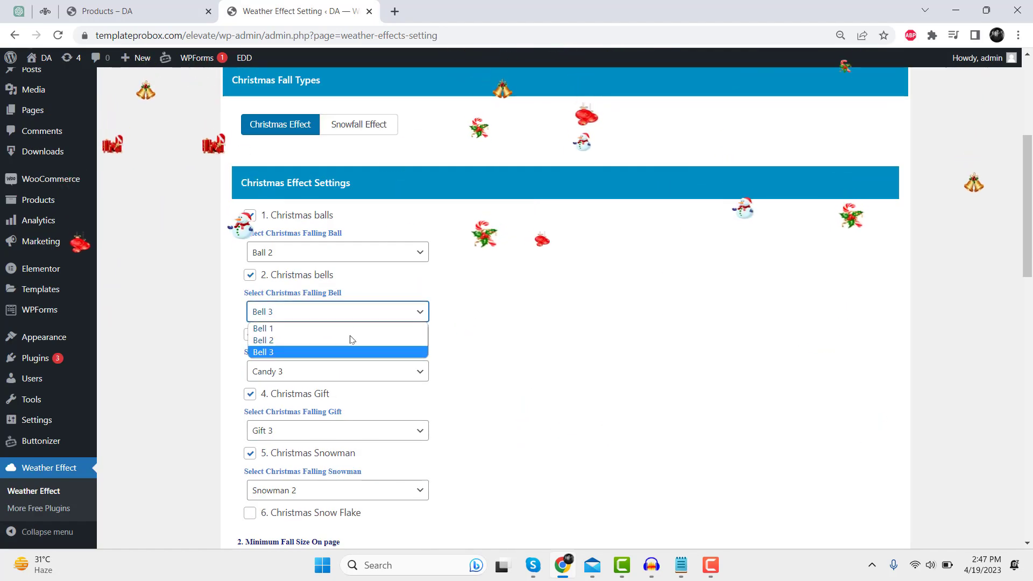
left_click(343, 341)
- Set fall size 23 to 68, 5 falls on page and fall speed 7
scroll(323, 269, "down", 4)
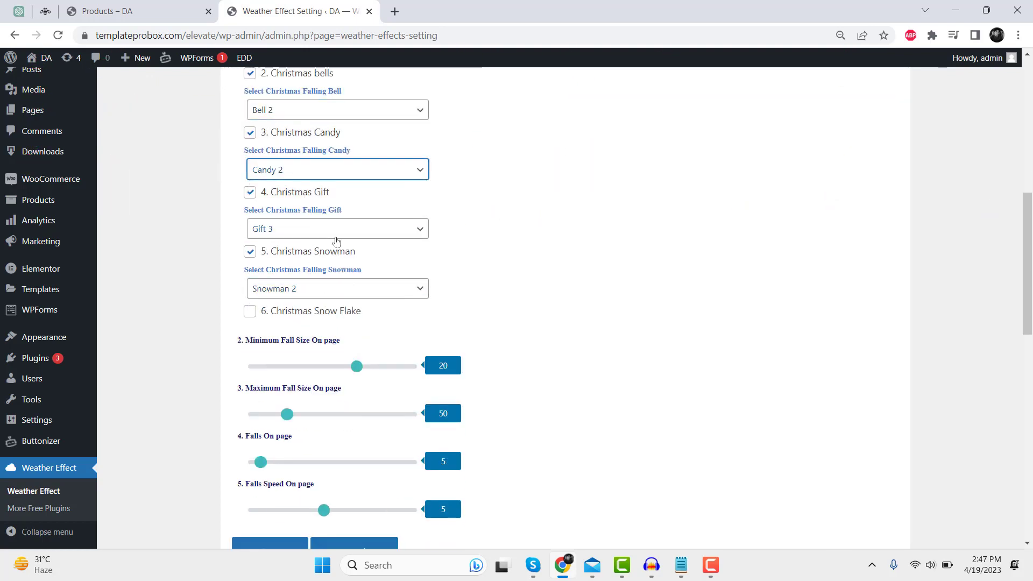
scroll(386, 321, "down", 1)
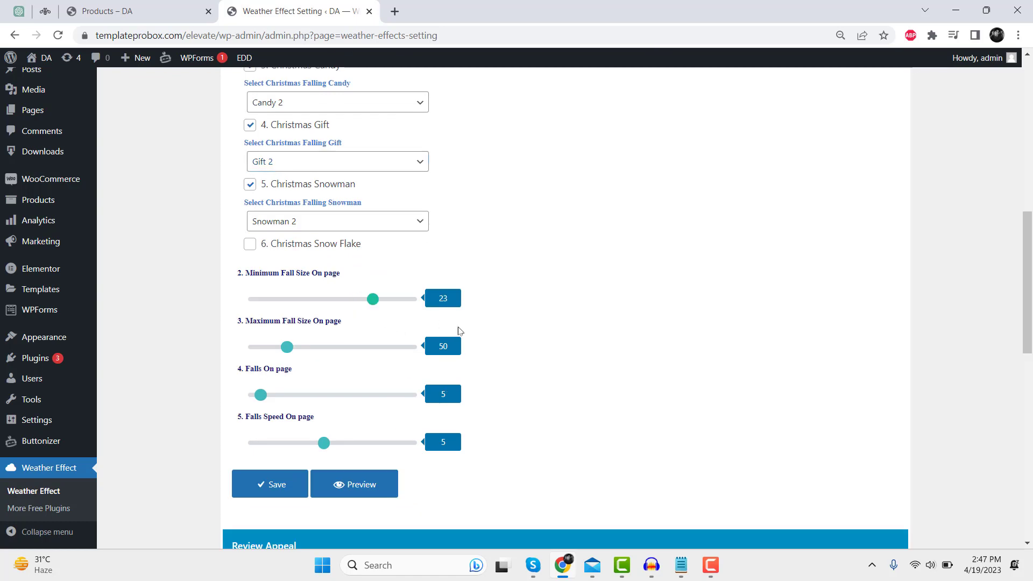
scroll(460, 331, "down", 1)
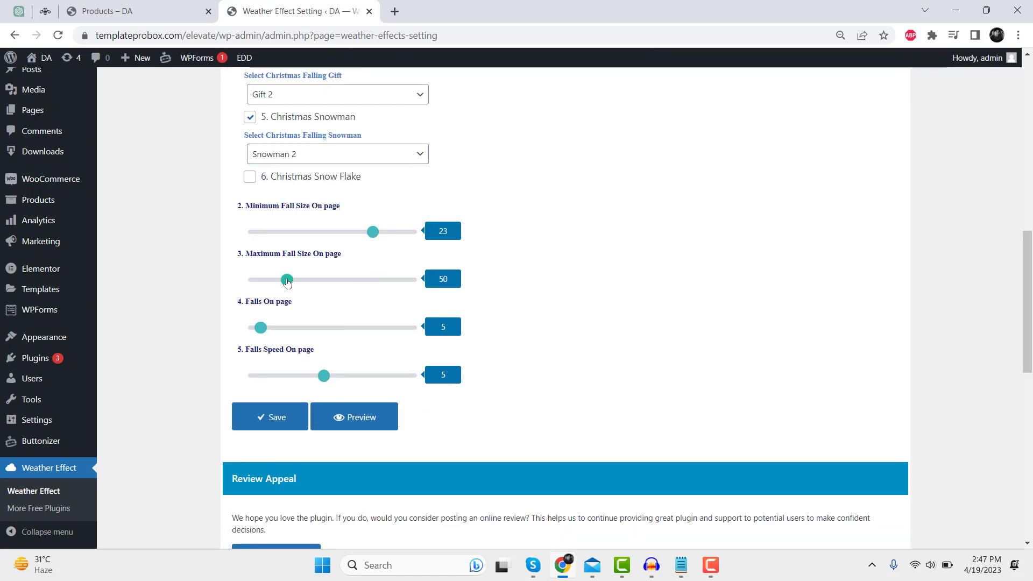
scroll(571, 336, "down", 1)
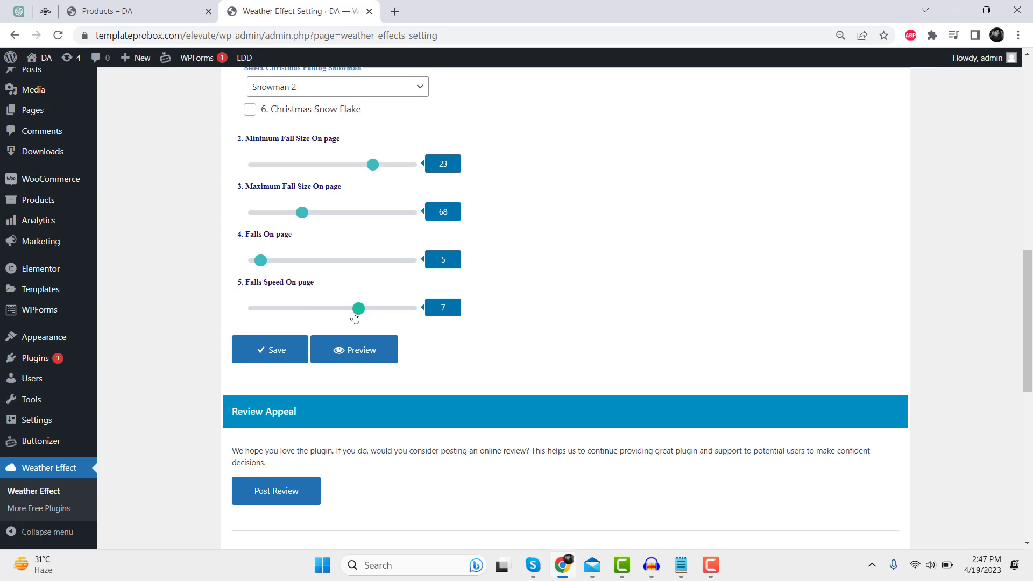
scroll(354, 329, "down", 1)
- Save the Christmas effect and preview it on the storefront in a new tab
left_click(294, 291)
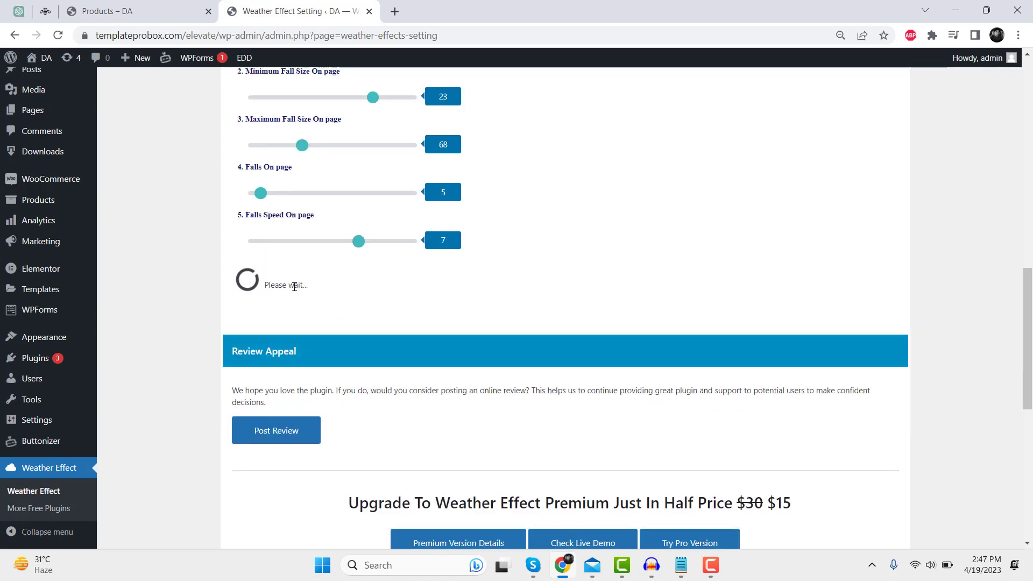
right_click(37, 74)
left_click(70, 82)
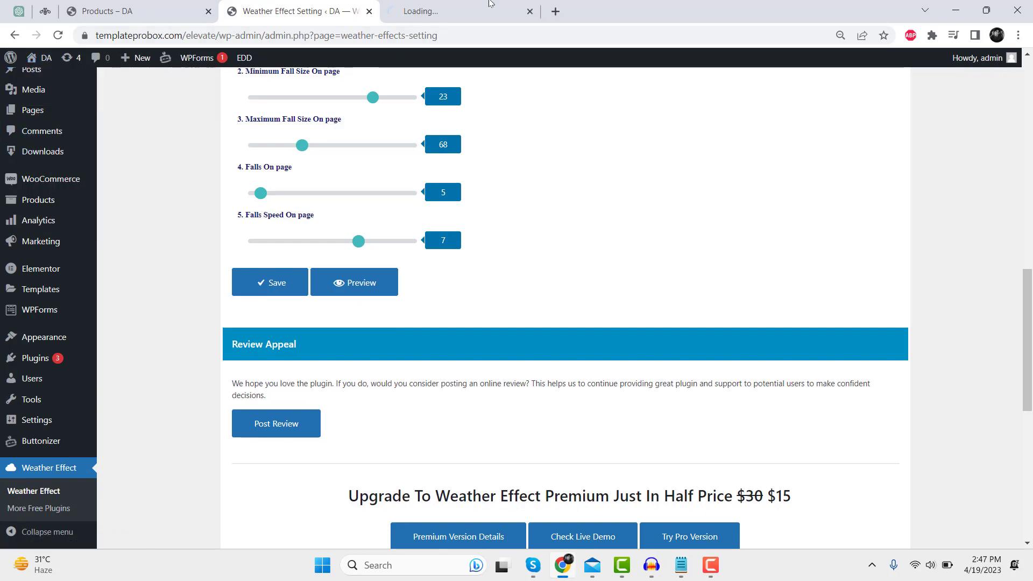
left_click(468, 5)
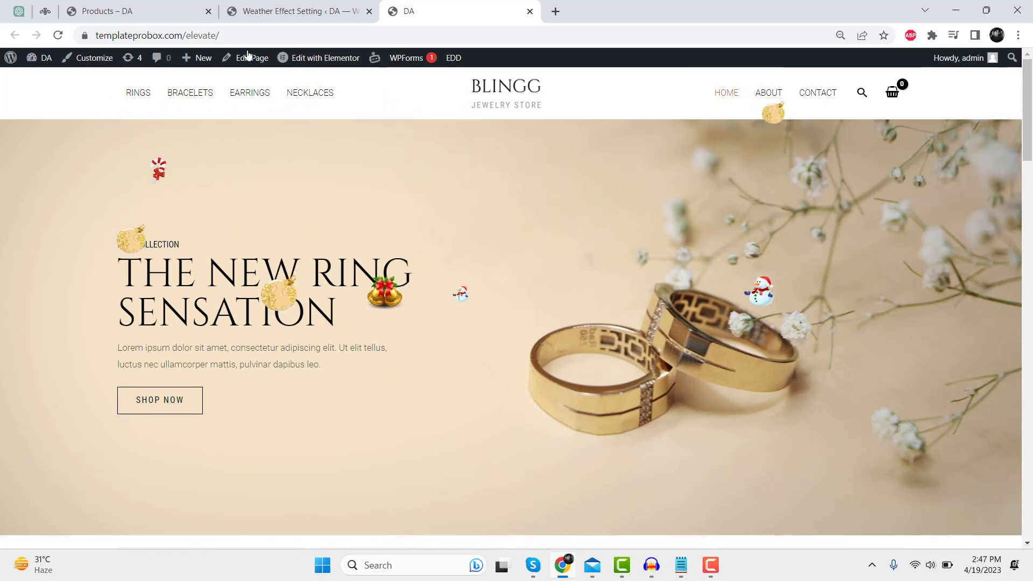
- Lower the fall speed to 2 in the Weather Effect settings and save
left_click(277, 9)
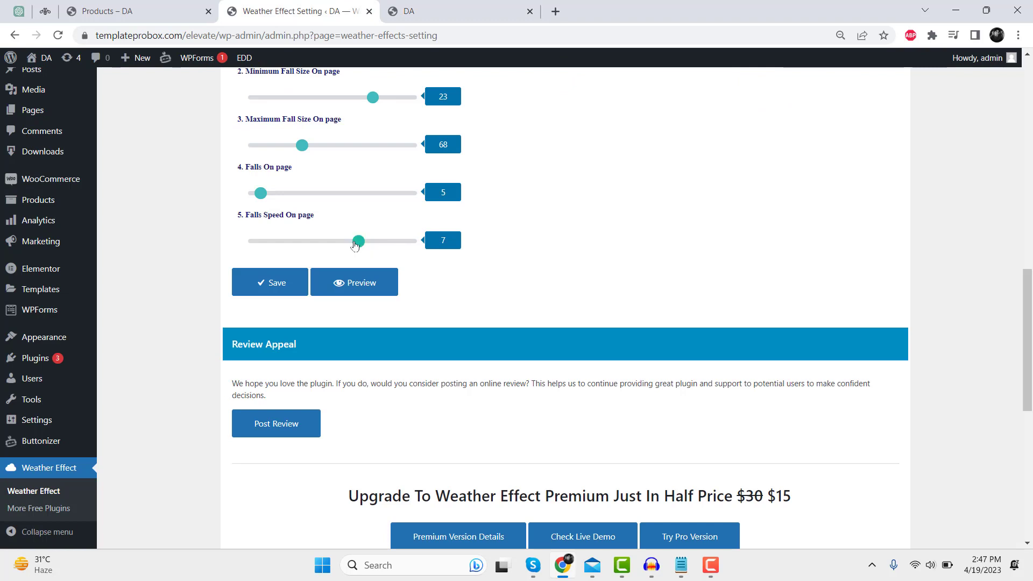
left_click(271, 280)
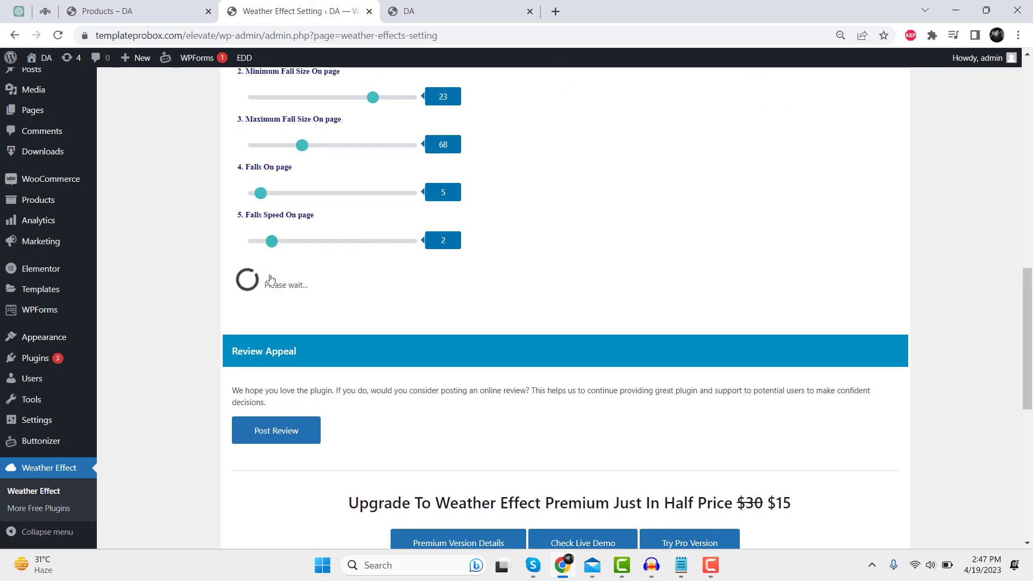
left_click(427, 7)
- Reload the Blingg storefront and check the slower decorations from top to footer
right_click(572, 93)
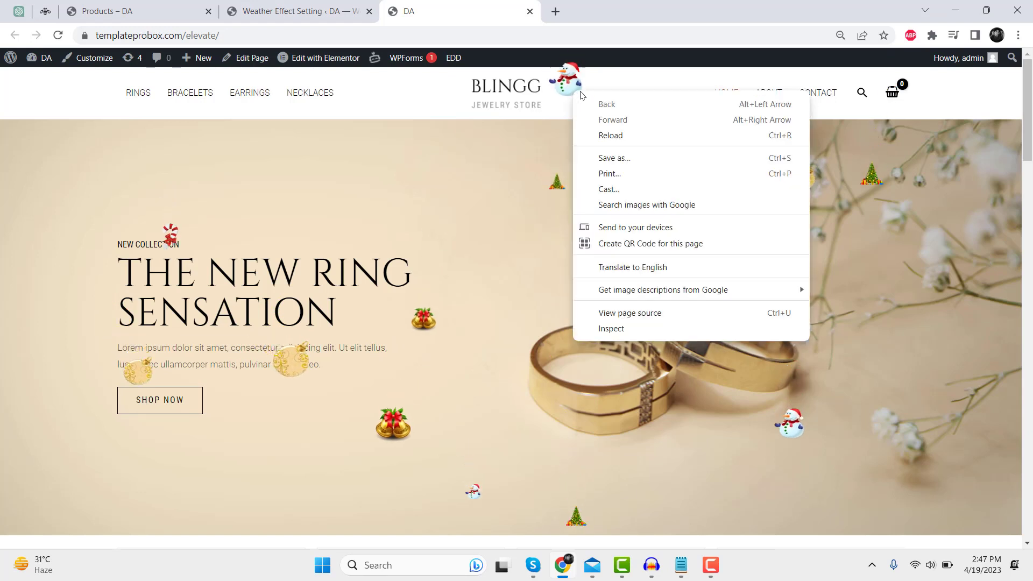
left_click(610, 135)
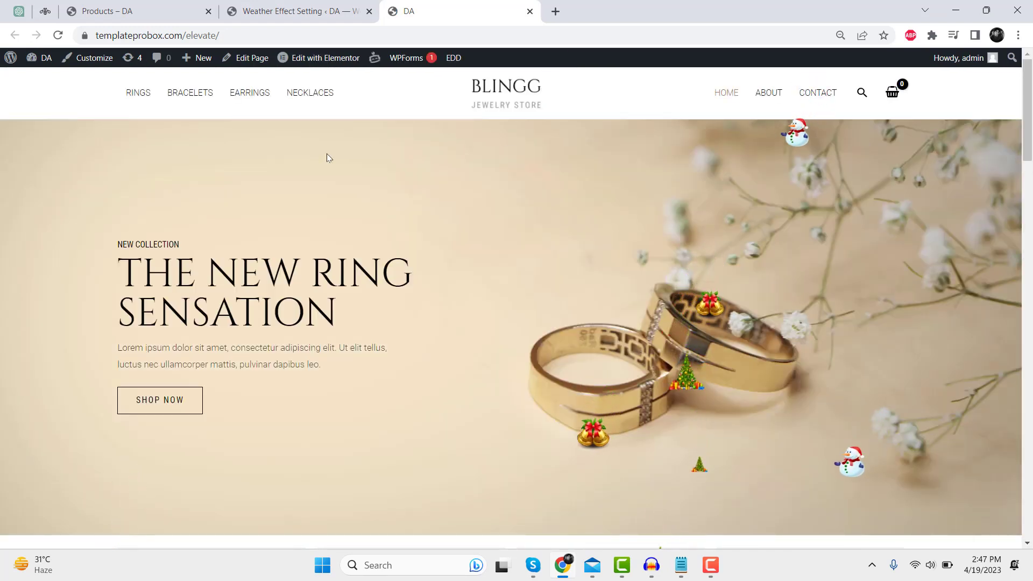
scroll(604, 308, "down", 19)
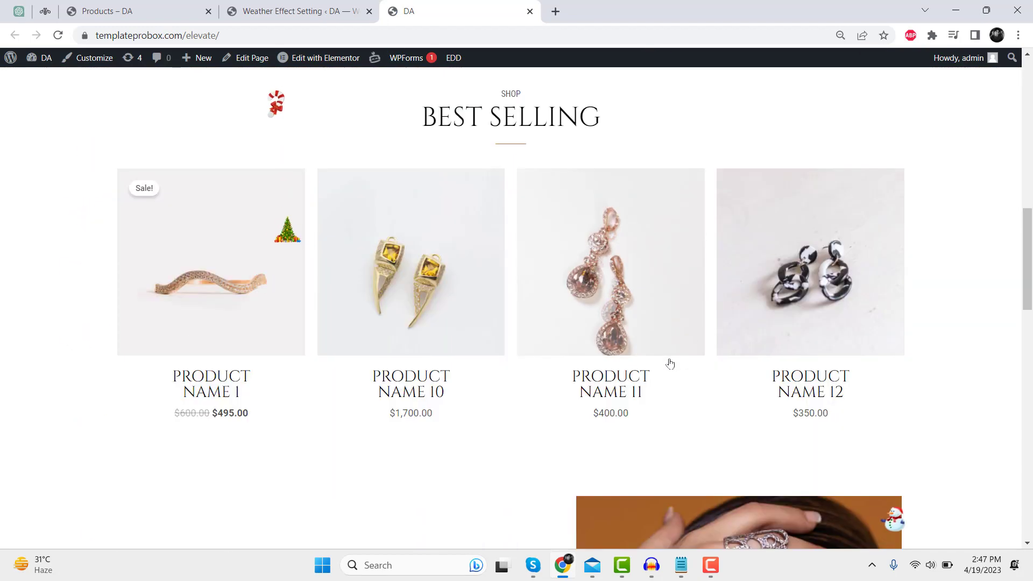
scroll(669, 358, "down", 3)
scroll(670, 359, "down", 2)
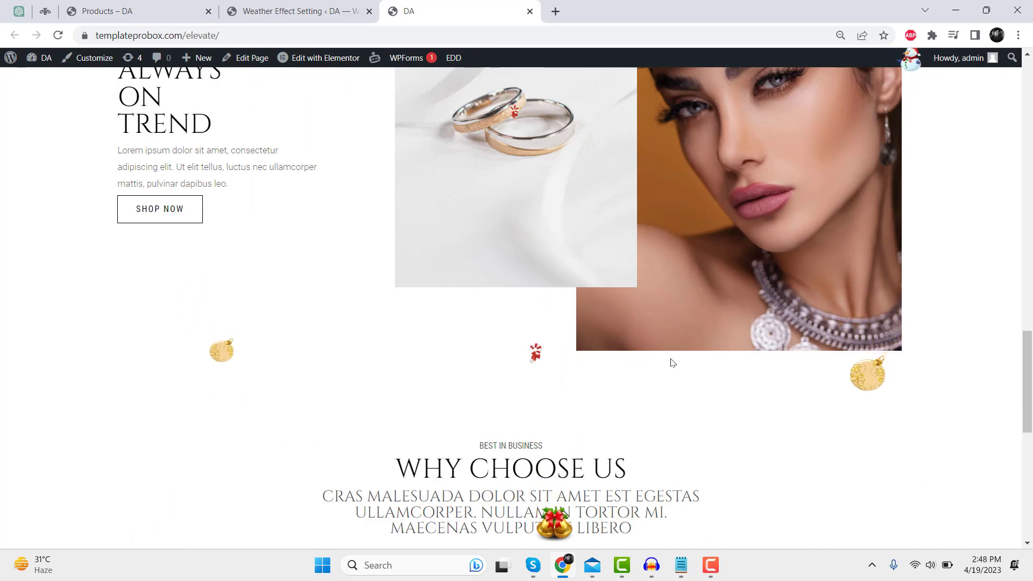
scroll(671, 362, "down", 8)
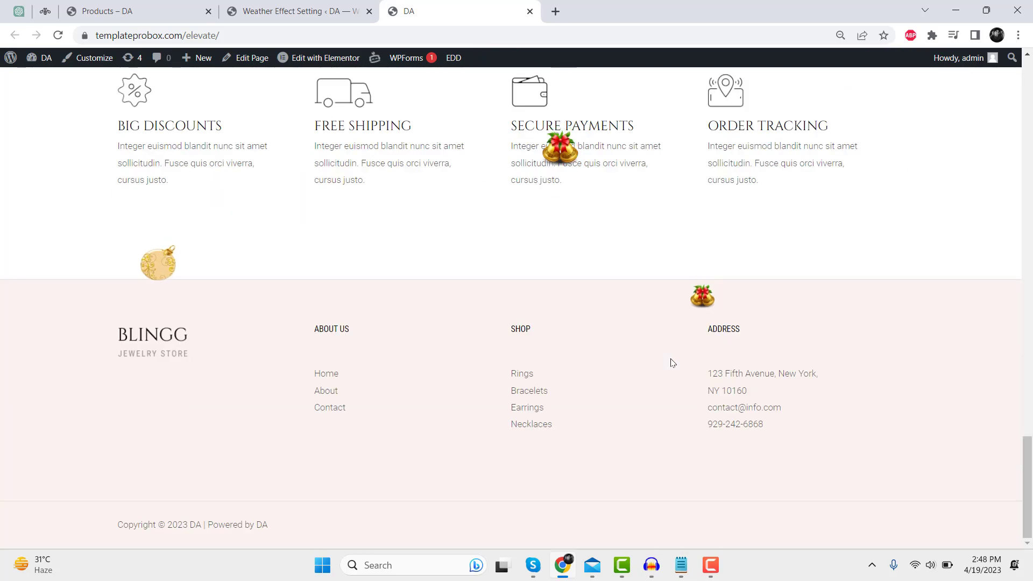
scroll(620, 401, "up", 20)
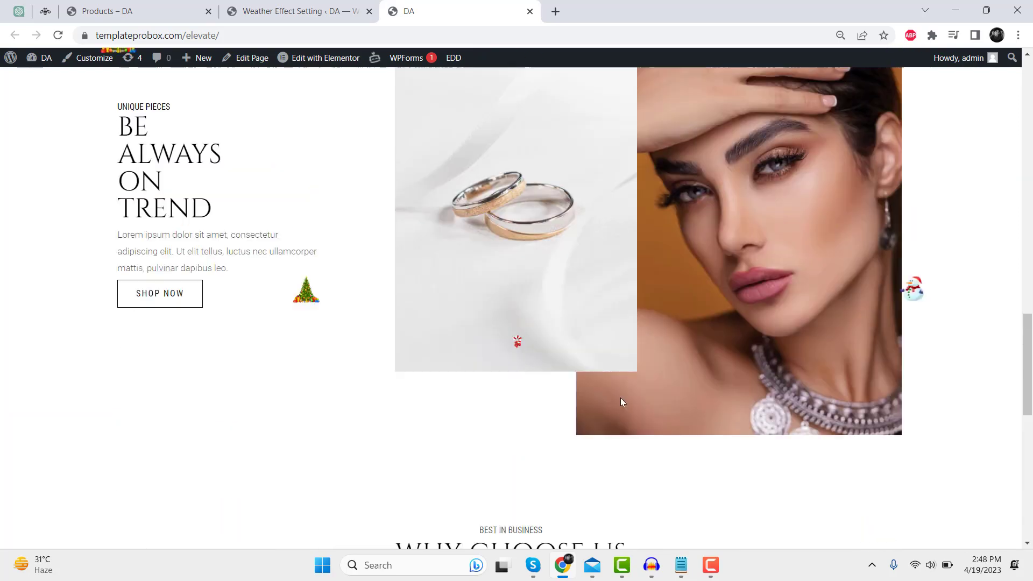
scroll(621, 400, "up", 10)
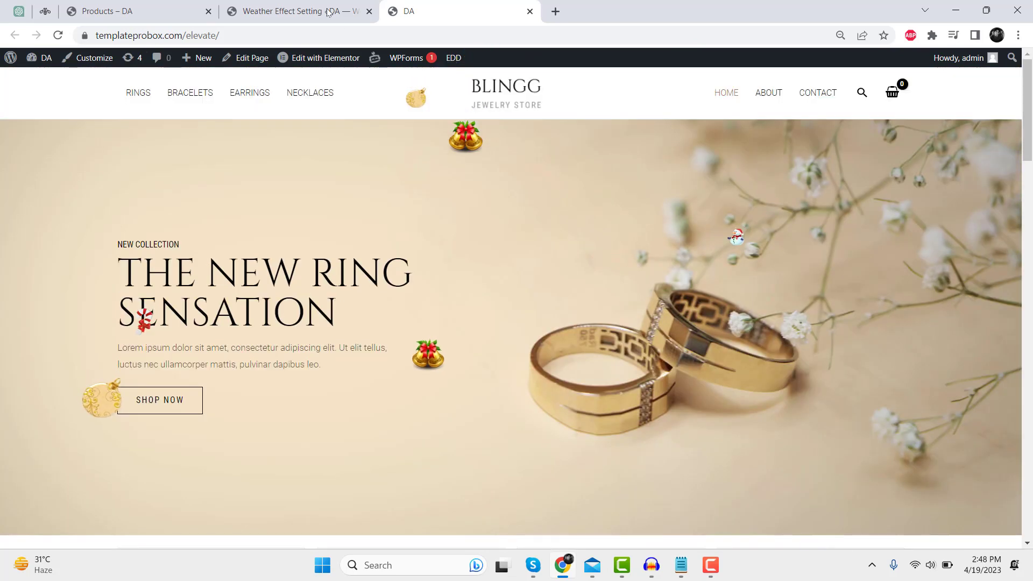
left_click(301, 11)
scroll(495, 219, "up", 5)
- Choose Ball 3, Bell 1 and Candy 1 as the falling Christmas items
scroll(495, 220, "up", 3)
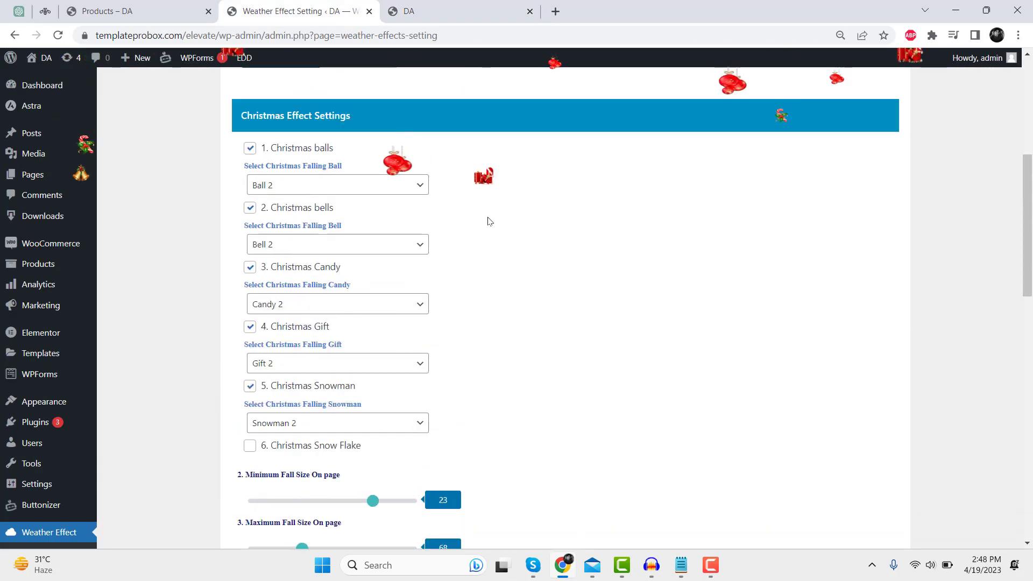
left_click(312, 185)
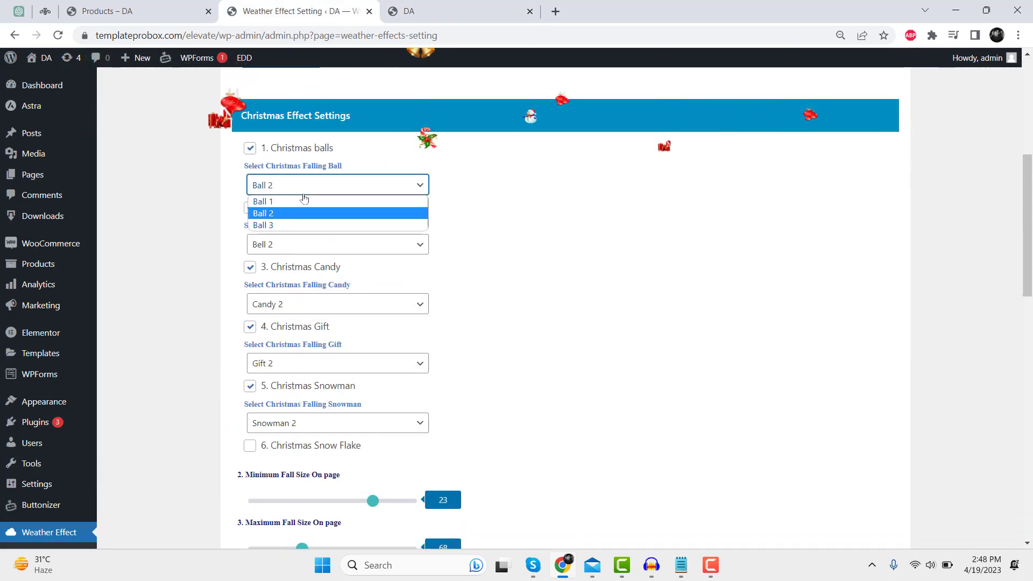
left_click(291, 226)
left_click(296, 244)
left_click(296, 262)
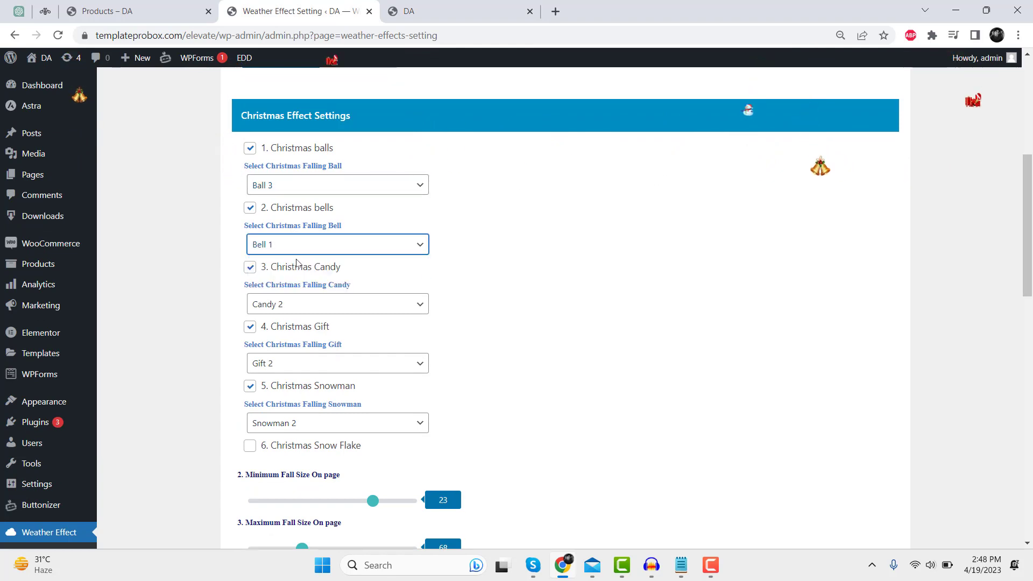
left_click(290, 303)
left_click(279, 321)
- Pick Gift 3 and Snowman 1, save, then set 14 falls on page and save again
scroll(451, 353, "down", 1)
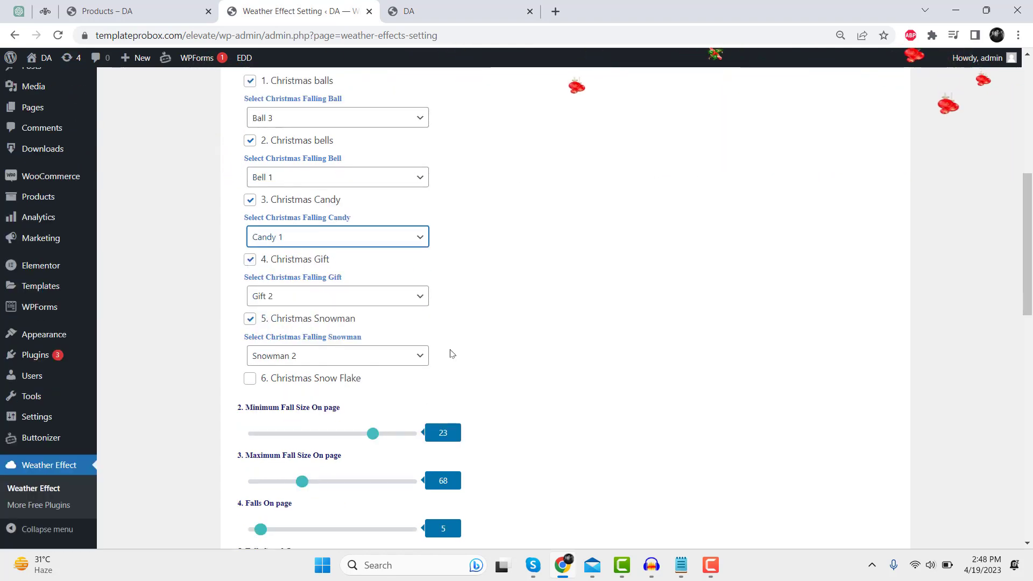
left_click(304, 296)
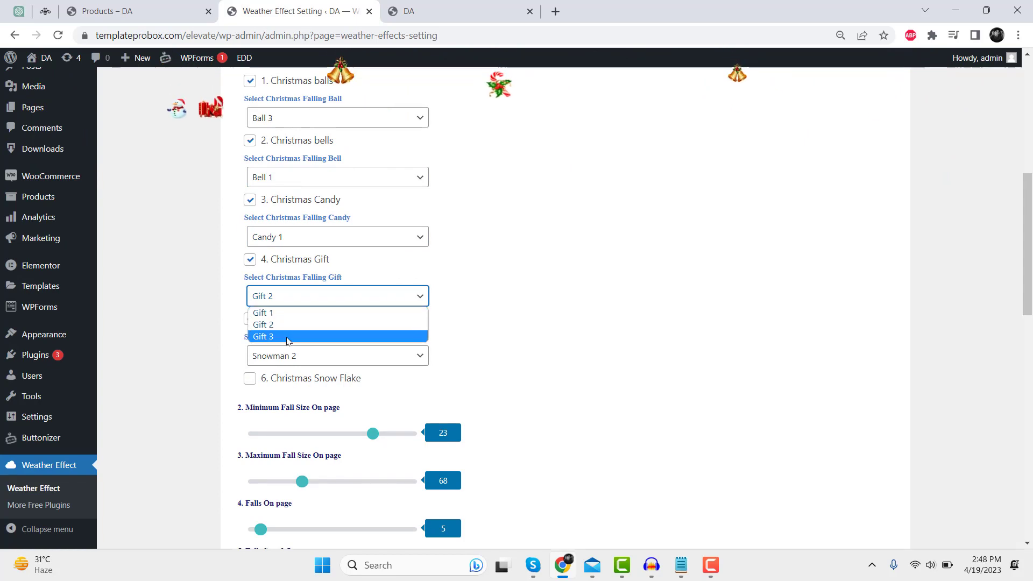
left_click(302, 334)
scroll(320, 246, "down", 2)
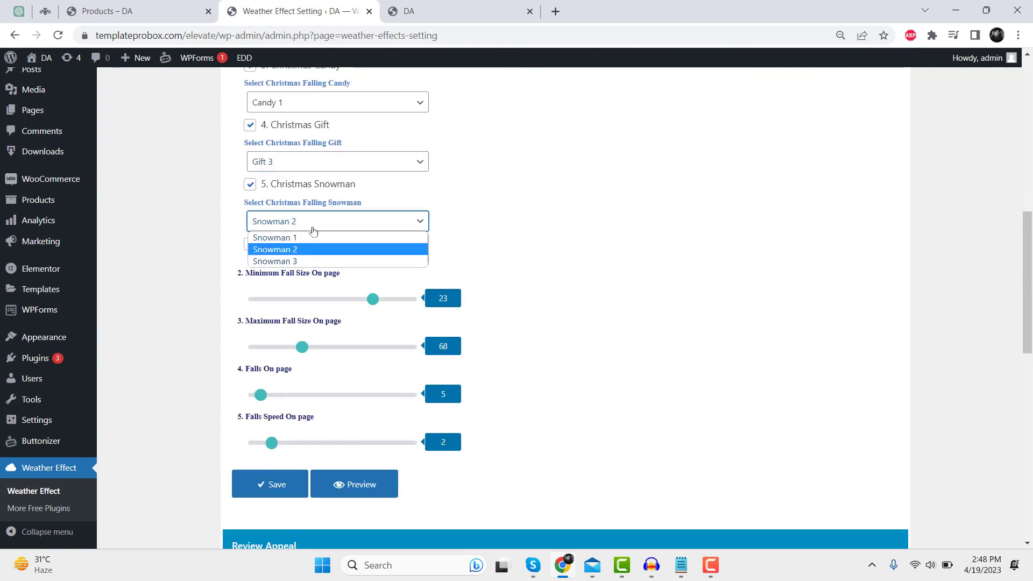
scroll(317, 402, "down", 2)
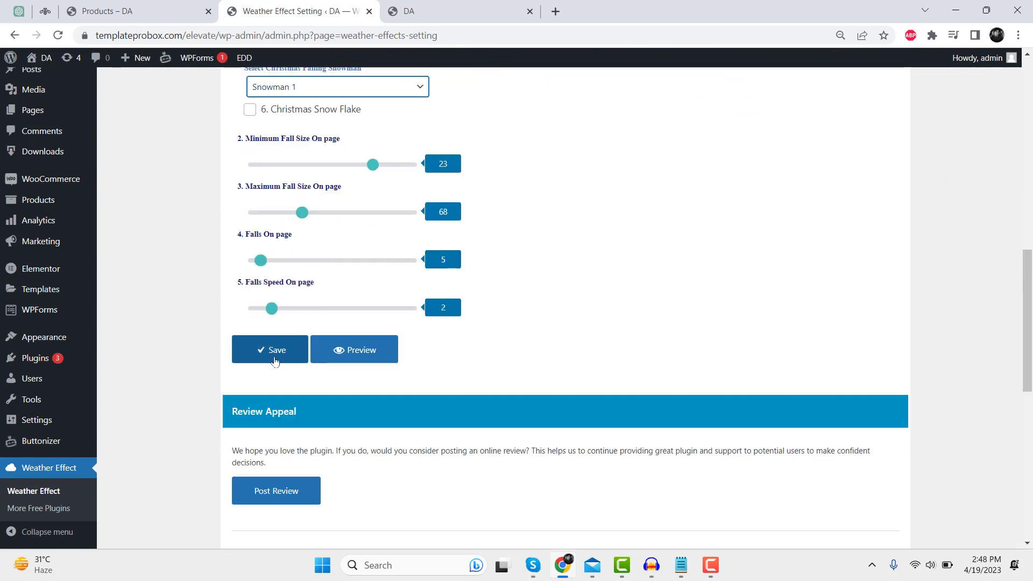
left_click(274, 359)
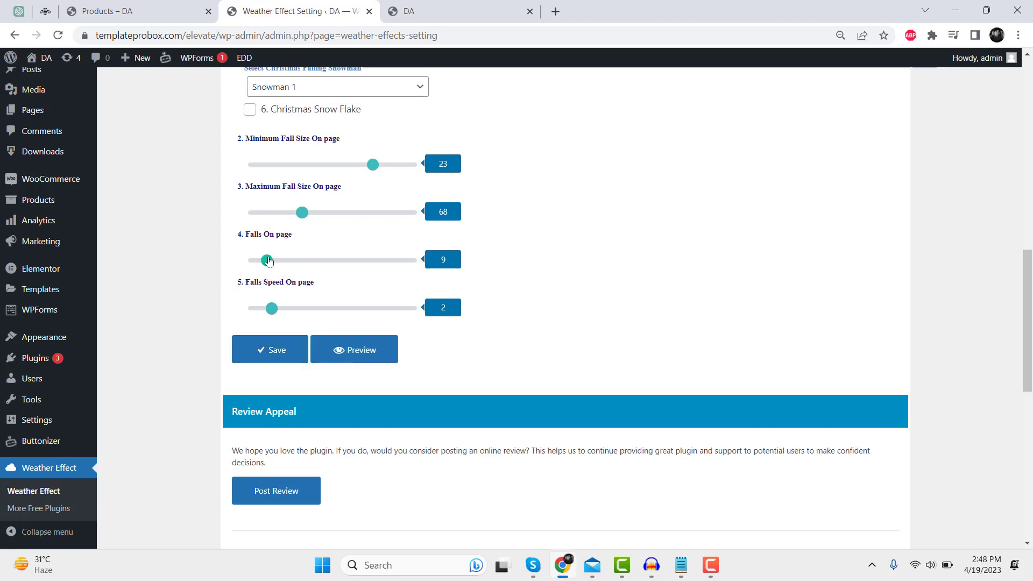
left_click(274, 358)
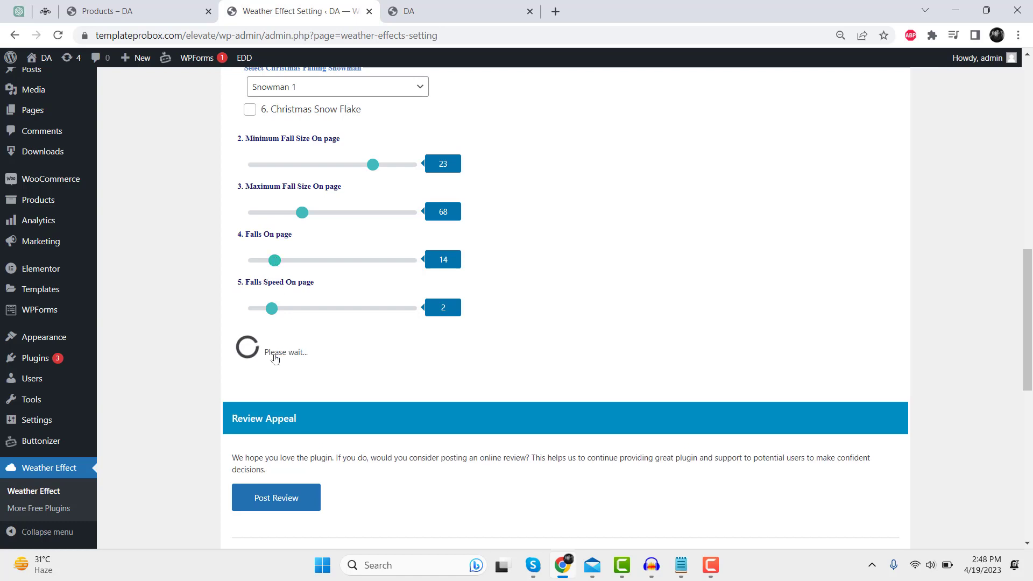
left_click(409, 10)
- Reload the storefront and scroll to Best Selling to view the new decorations
right_click(418, 101)
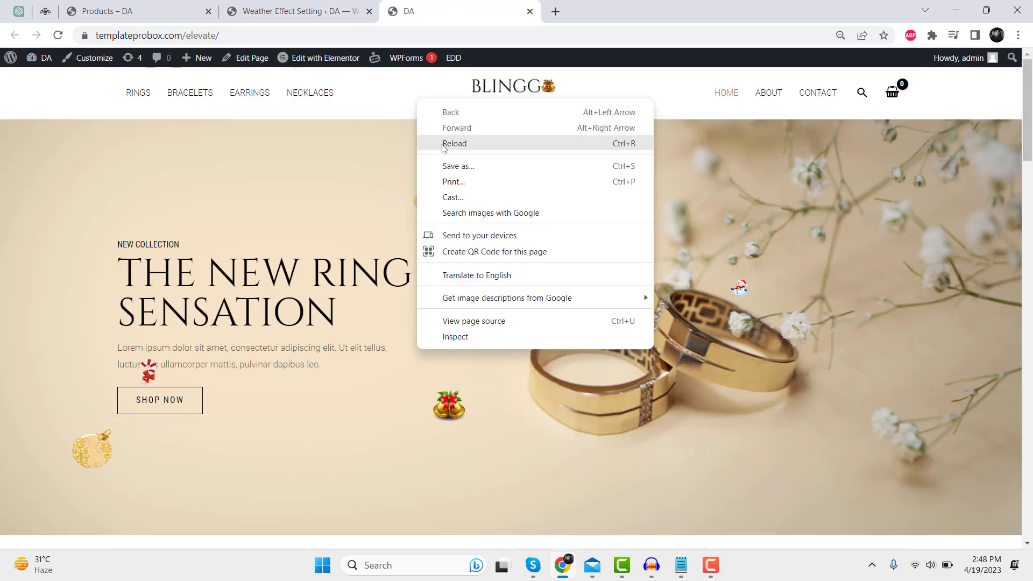
left_click(455, 143)
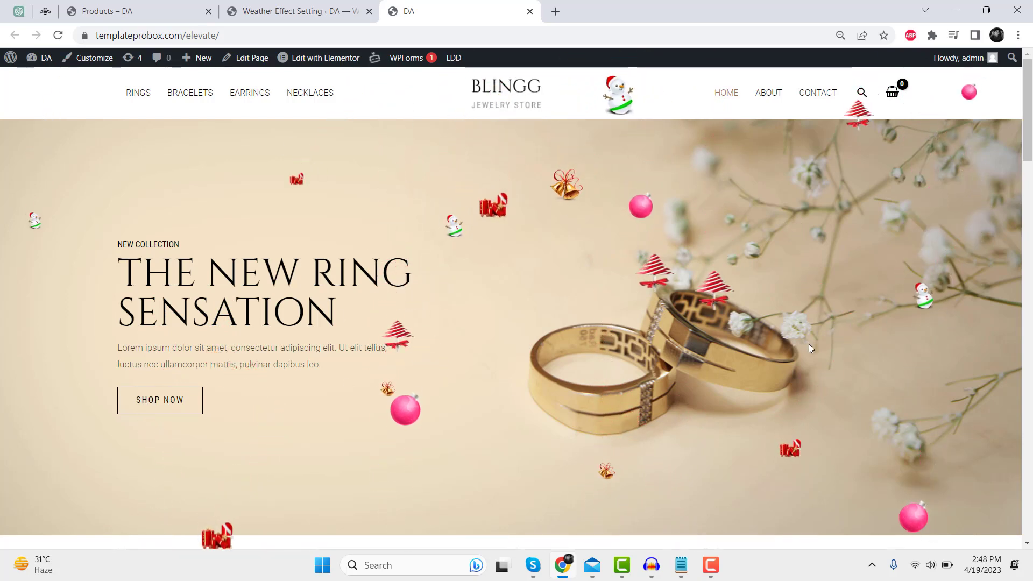
scroll(810, 346, "down", 3)
scroll(811, 348, "down", 8)
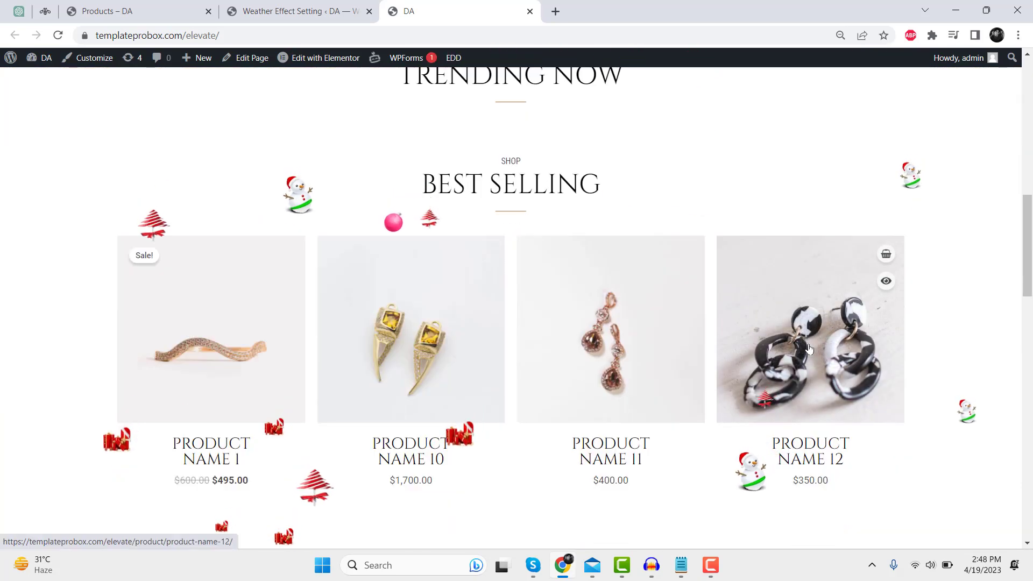
- View the decorations on the Product Name 11 page, then set 5 falls and speed 10
left_click(578, 305)
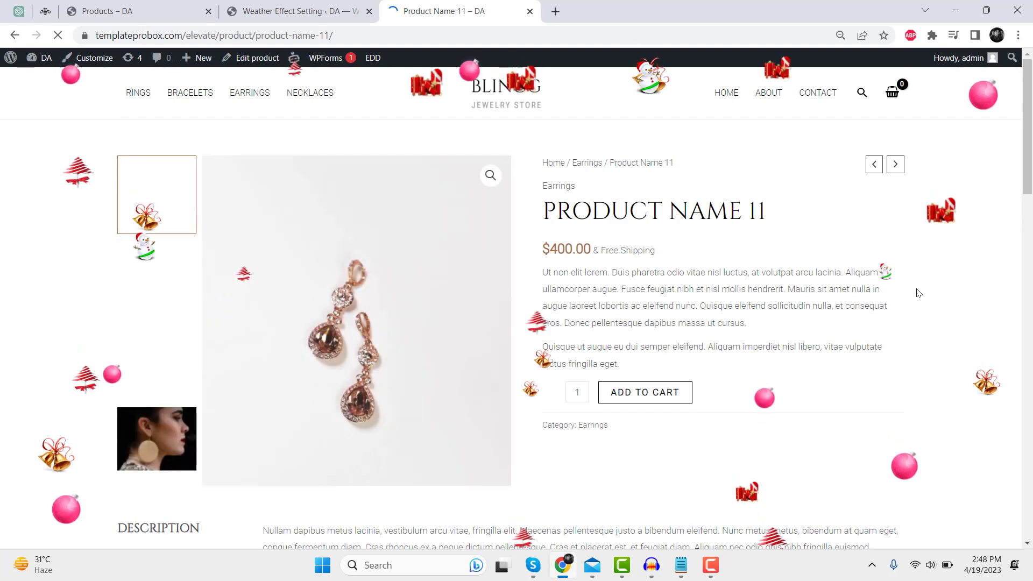
scroll(919, 293, "down", 1)
scroll(919, 293, "down", 1)
scroll(919, 293, "up", 3)
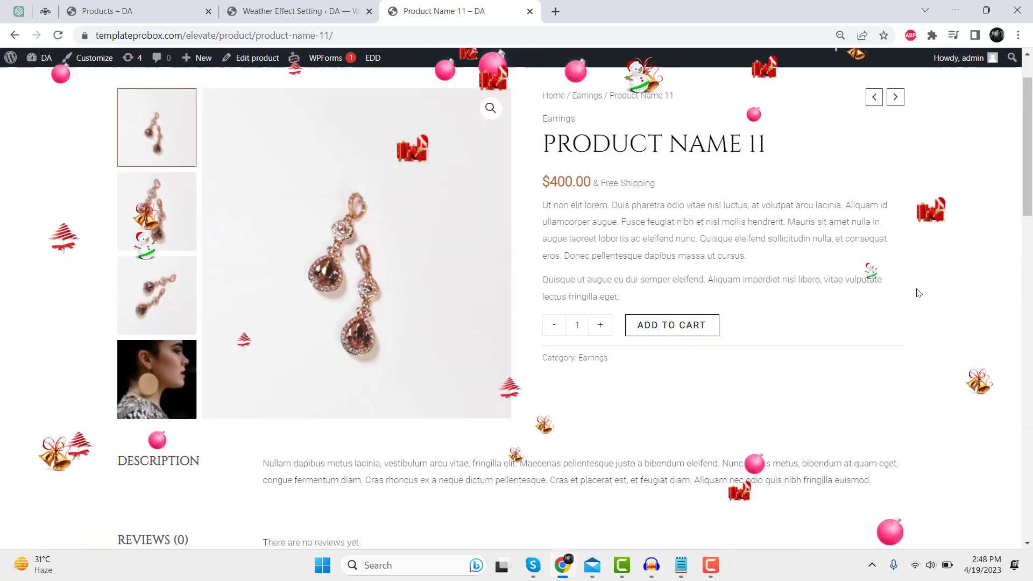
left_click(301, 10)
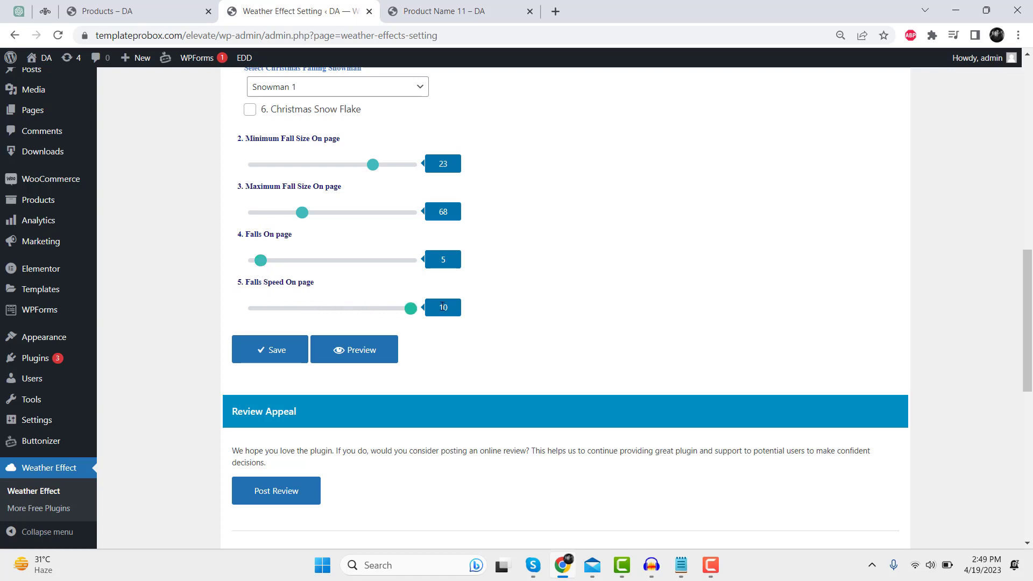
- Save 5 falls at speed 10 and reload Product Name 11 to see faster decorations
left_click(276, 350)
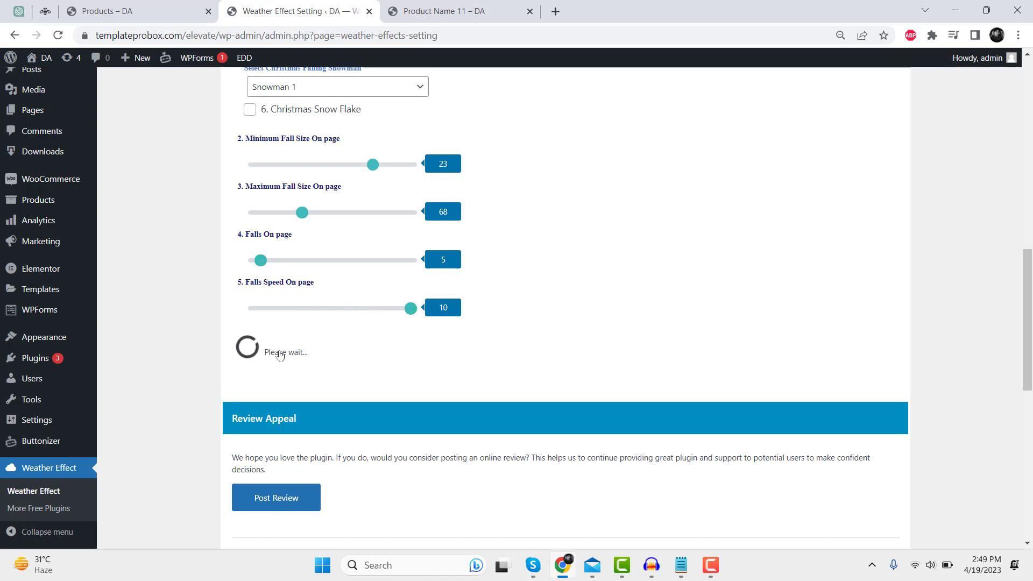
left_click(463, 4)
right_click(639, 115)
left_click(674, 159)
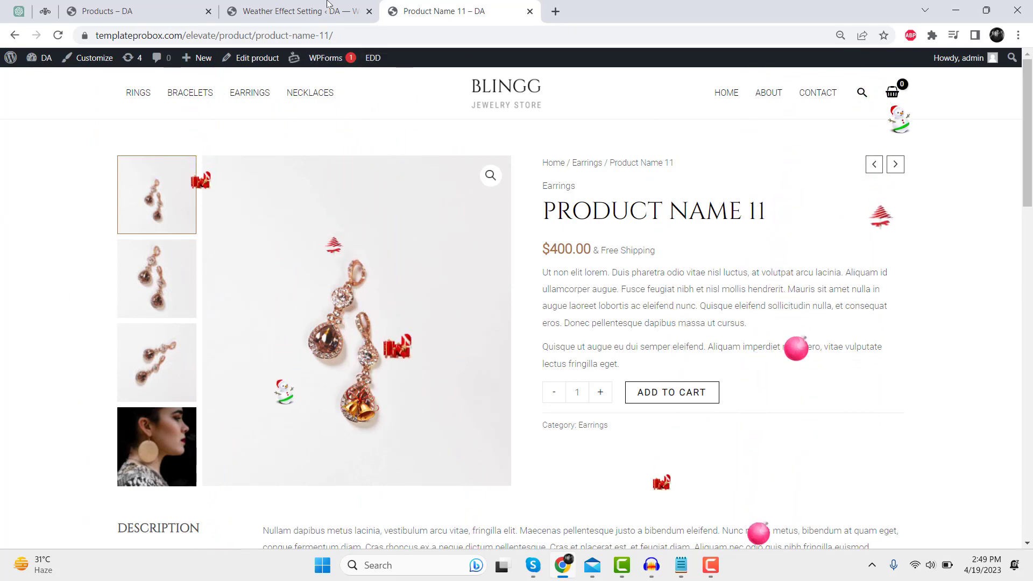
scroll(645, 347, "down", 15)
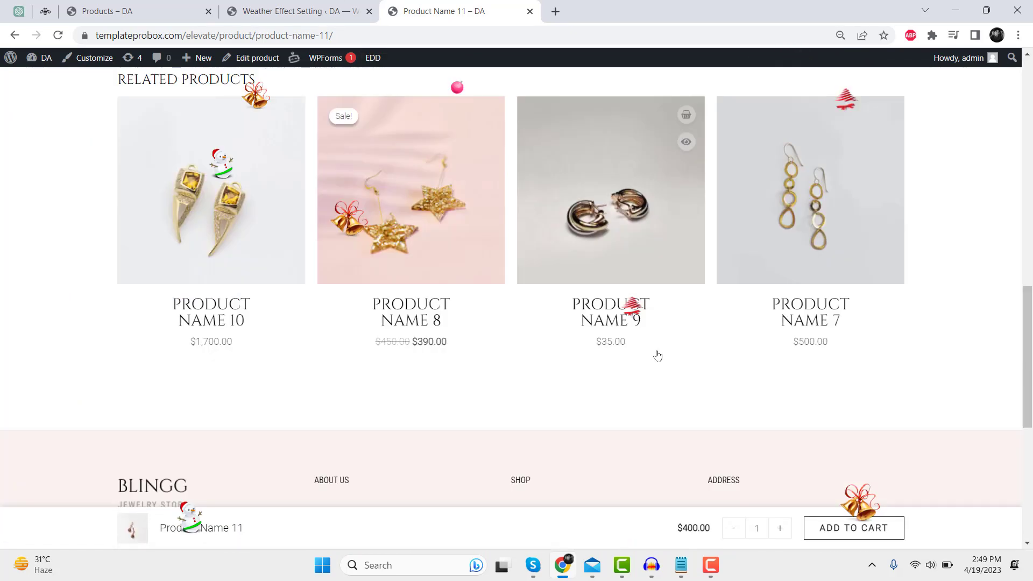
scroll(657, 353, "up", 1)
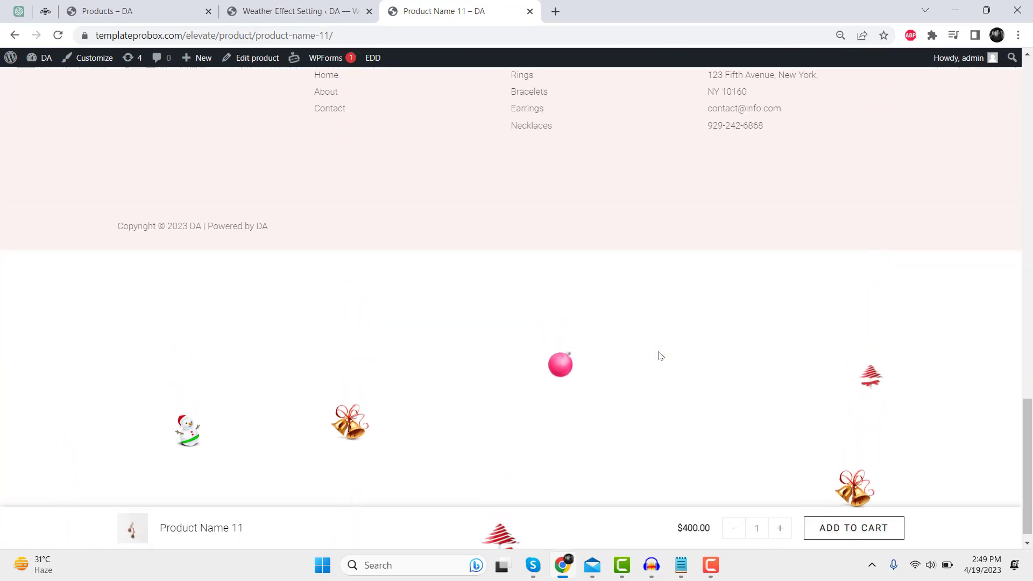
scroll(660, 356, "up", 15)
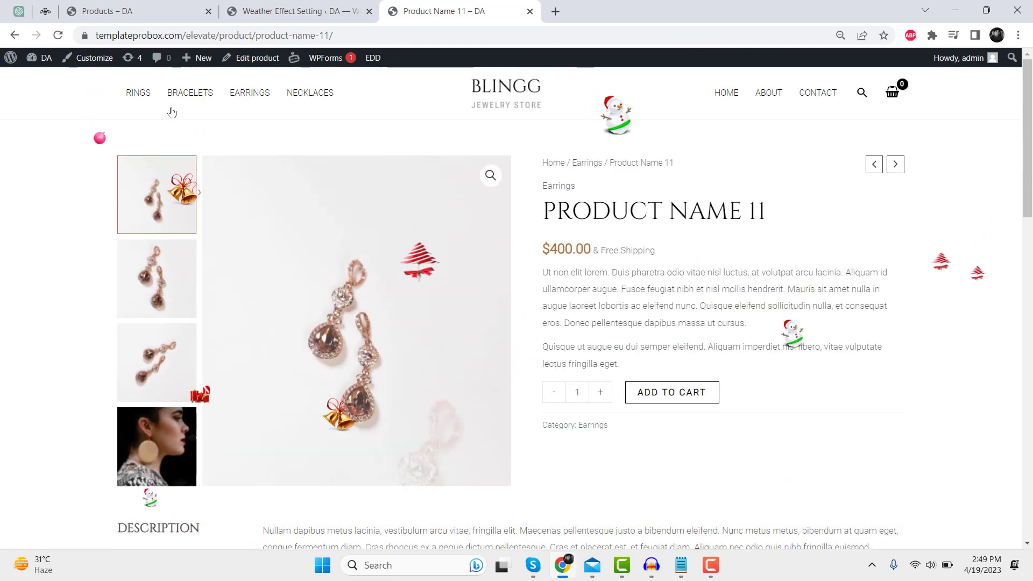
- Switch to the Snowfall Effect with Round fall type and save
left_click(301, 11)
scroll(454, 297, "up", 9)
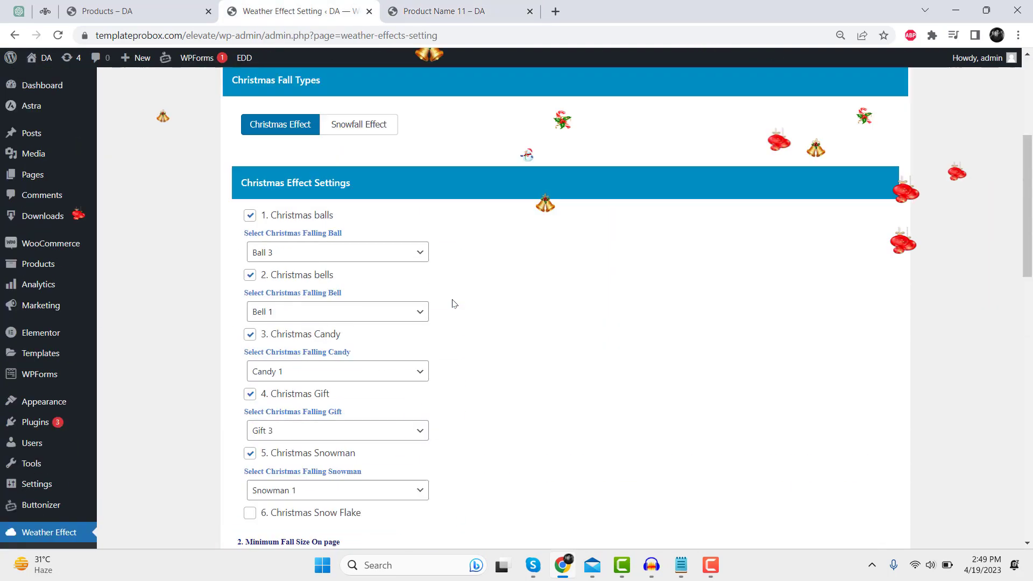
left_click(359, 260)
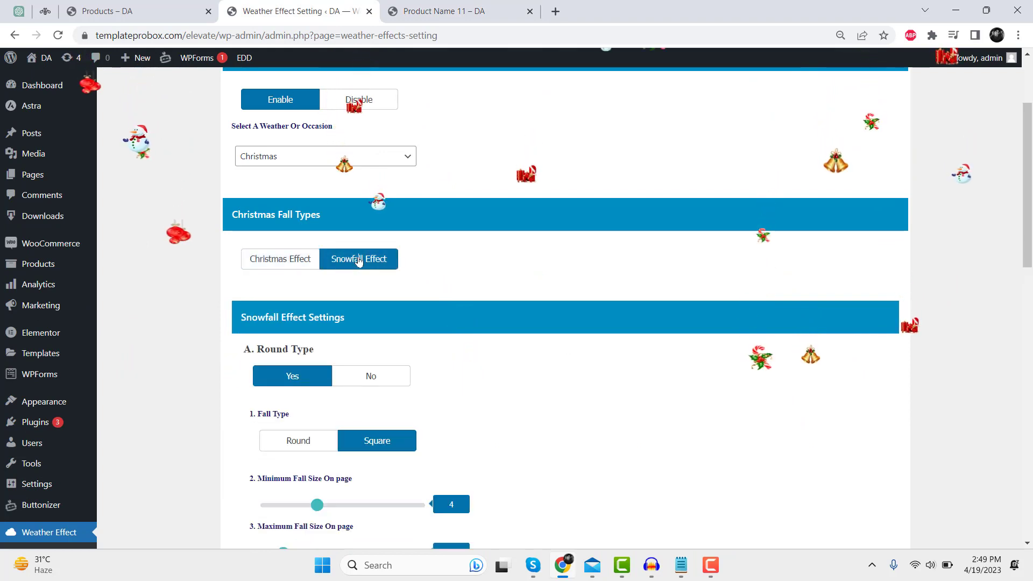
scroll(458, 355, "down", 1)
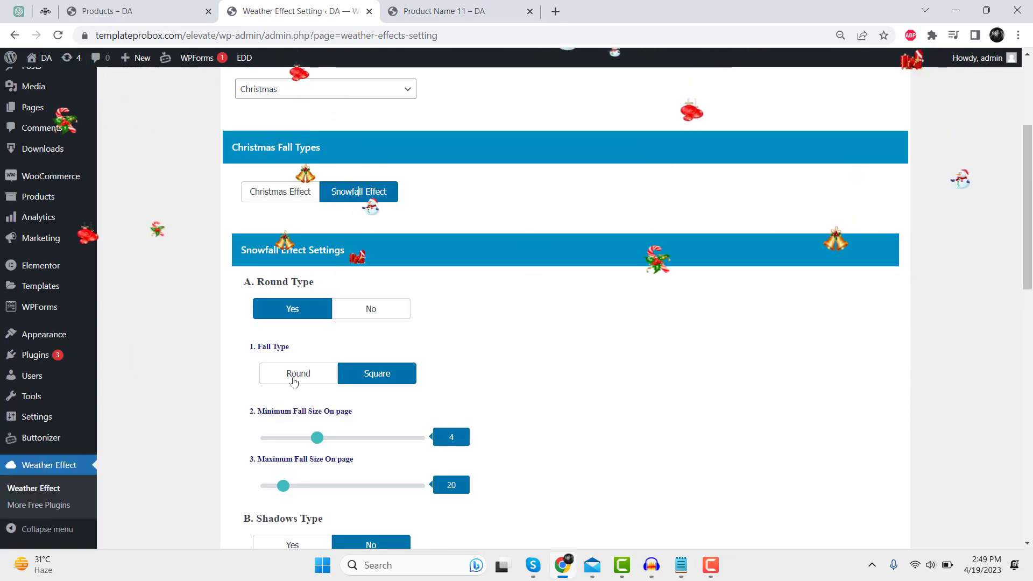
left_click(291, 383)
scroll(385, 392, "down", 1)
scroll(385, 391, "down", 3)
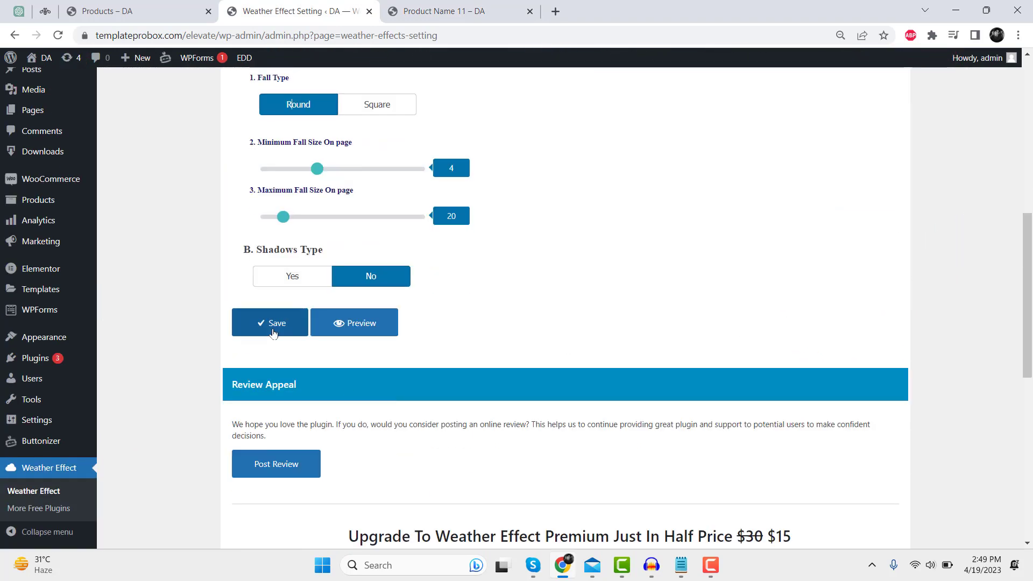
left_click(272, 329)
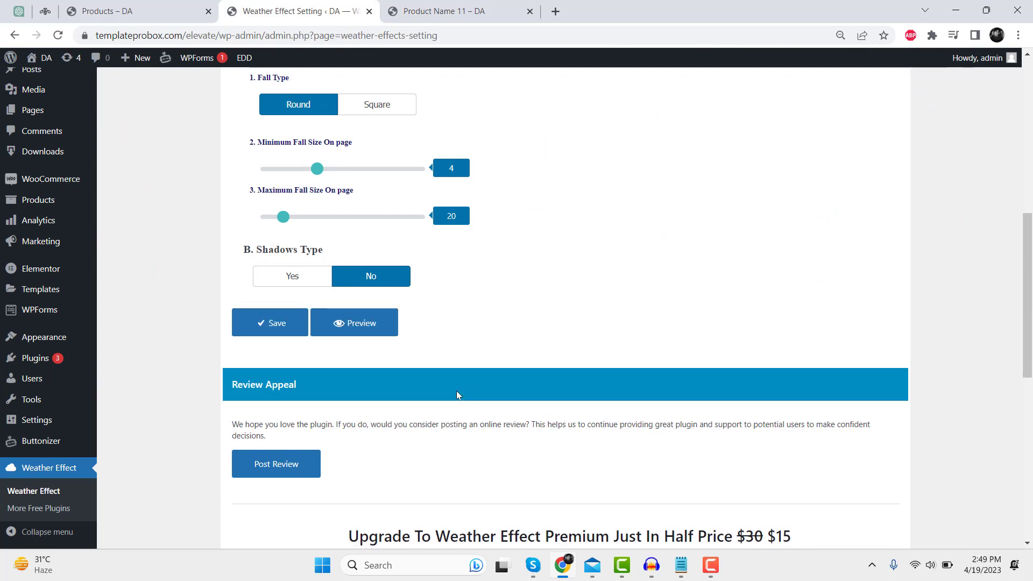
- Set Shadows Type to Yes with 50 flakes on page and save
scroll(458, 395, "up", 1)
left_click(293, 350)
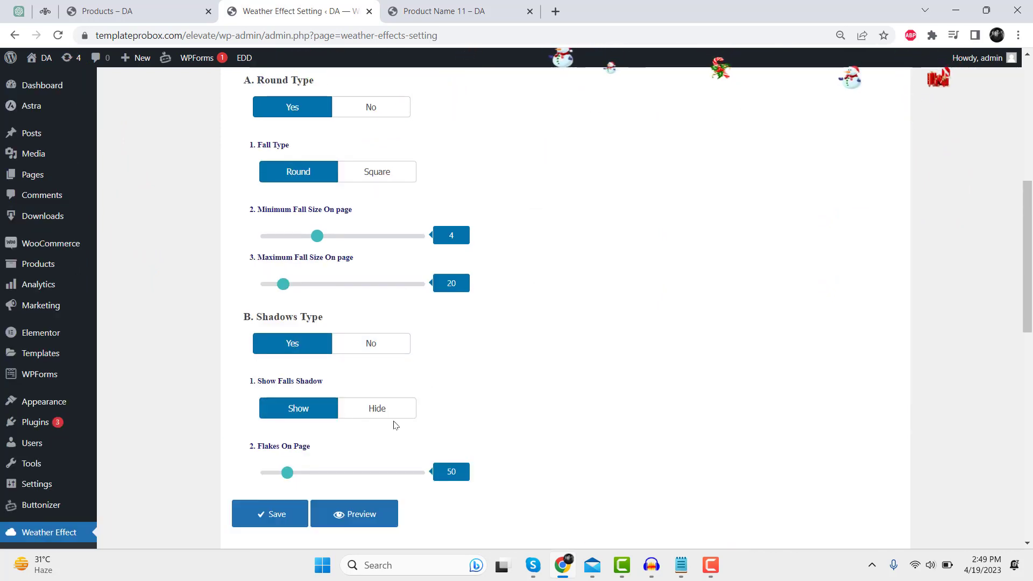
scroll(398, 426, "down", 1)
left_click(285, 450)
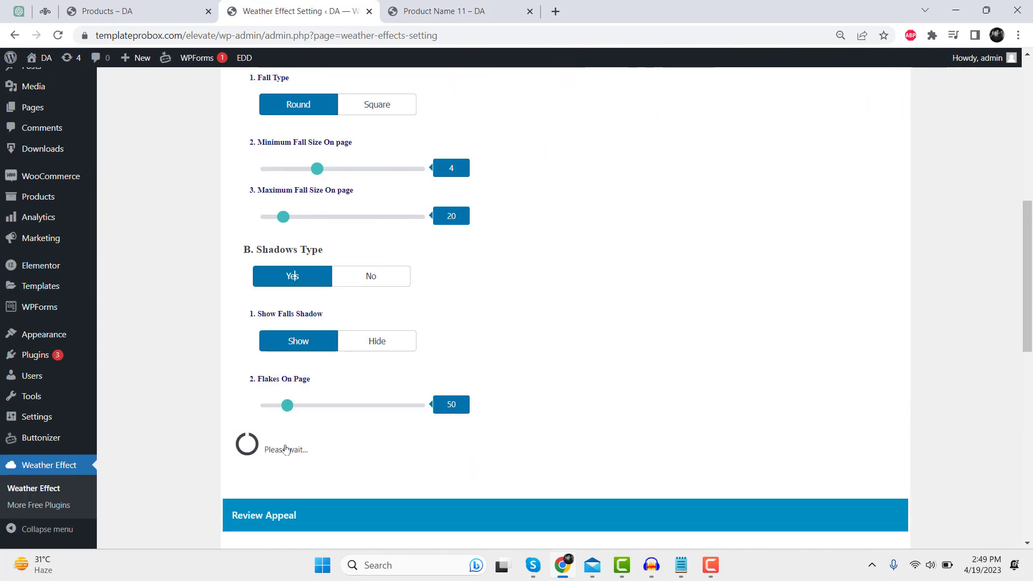
left_click(430, 11)
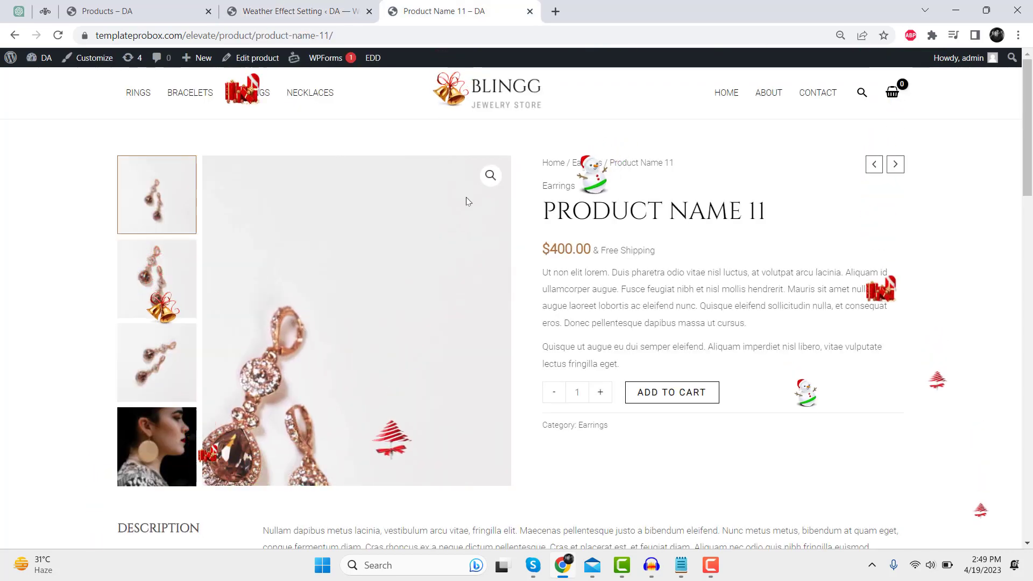
- Open the Contact page and scroll to the map and footer, watching round snowflakes fall
left_click(818, 93)
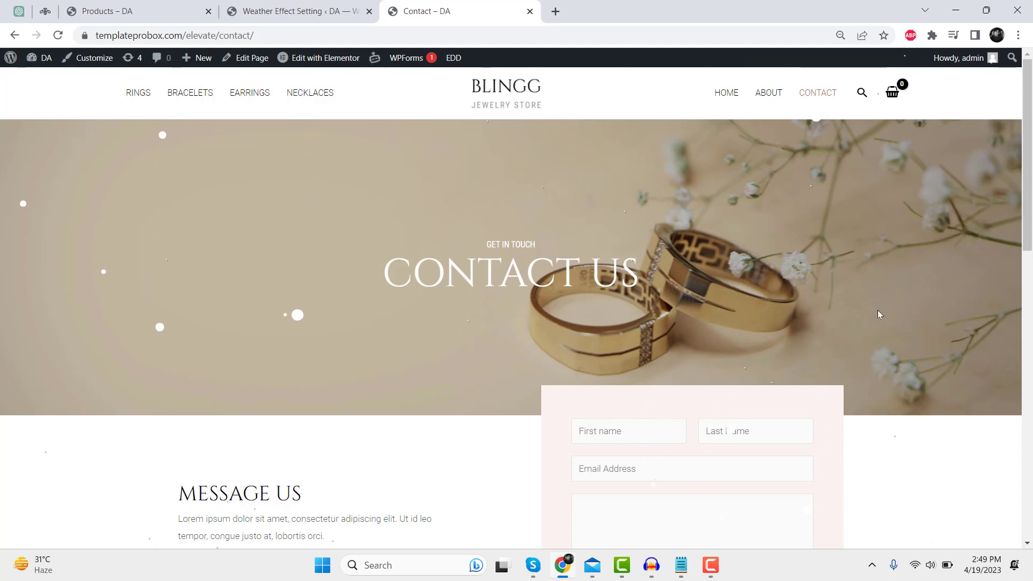
scroll(879, 313, "down", 6)
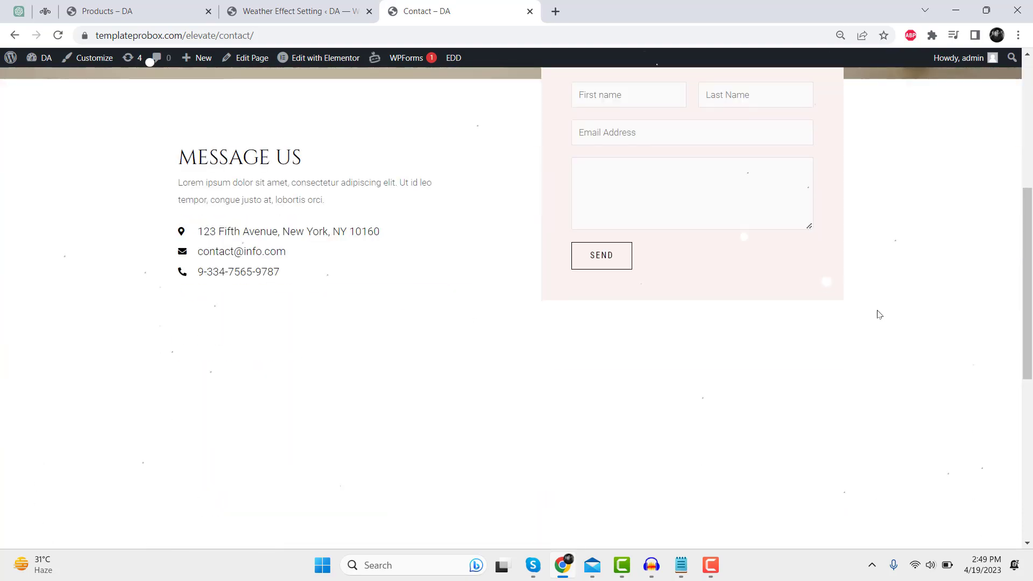
scroll(878, 313, "down", 5)
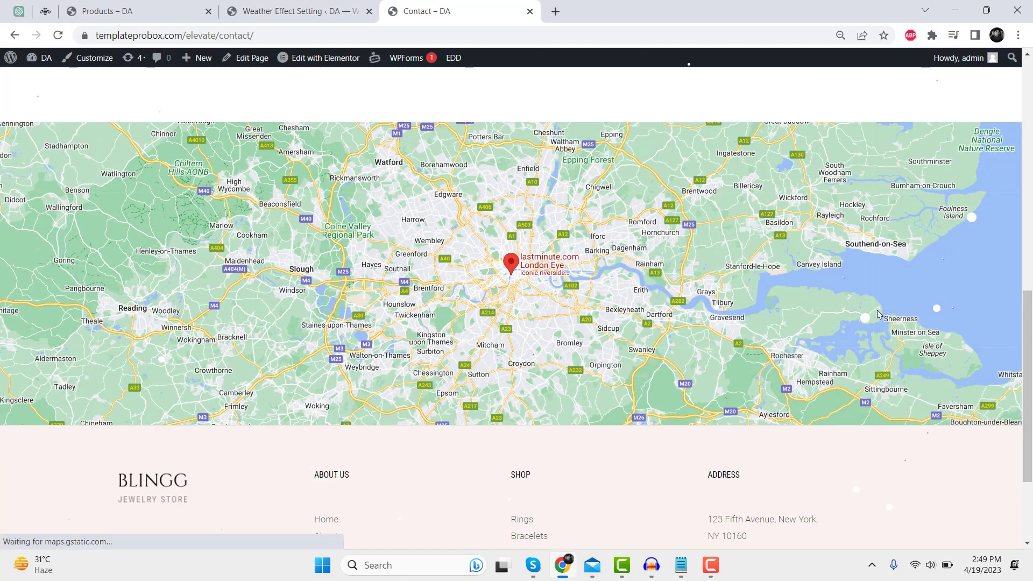
scroll(878, 314, "down", 3)
scroll(878, 314, "up", 4)
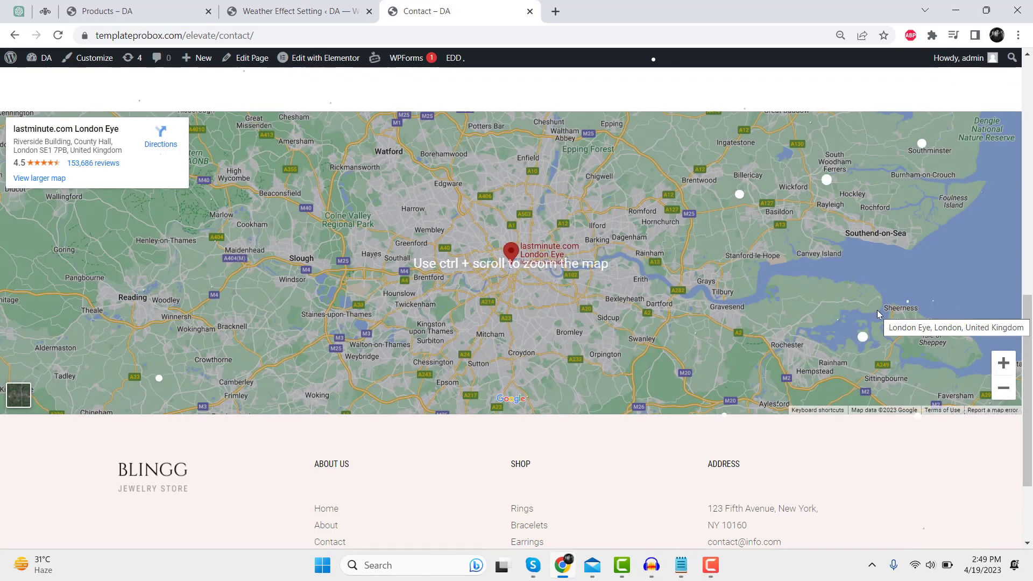
scroll(878, 314, "up", 10)
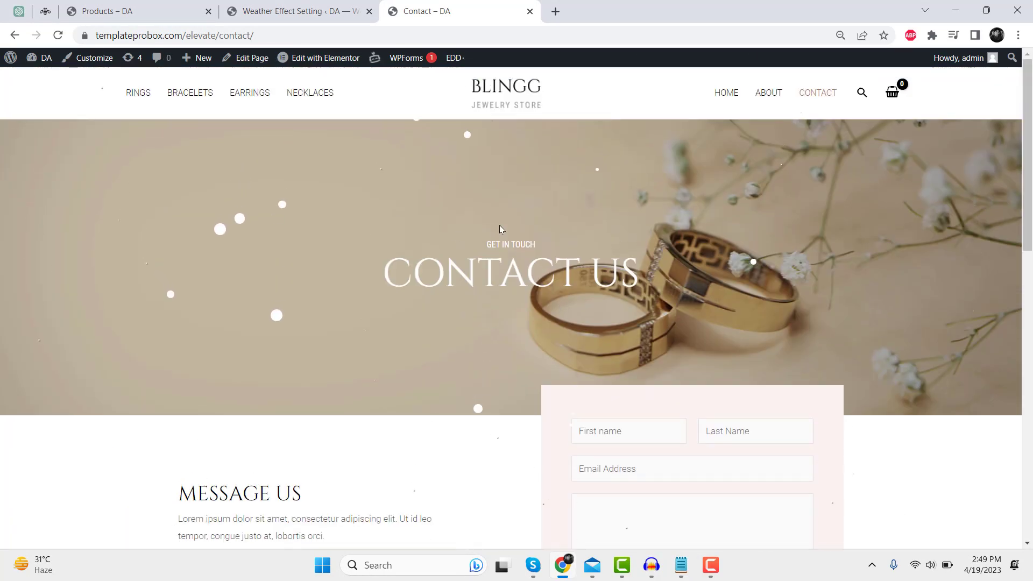
- Set the Weather Effect snowfall type to Square and save the setting
left_click(295, 10)
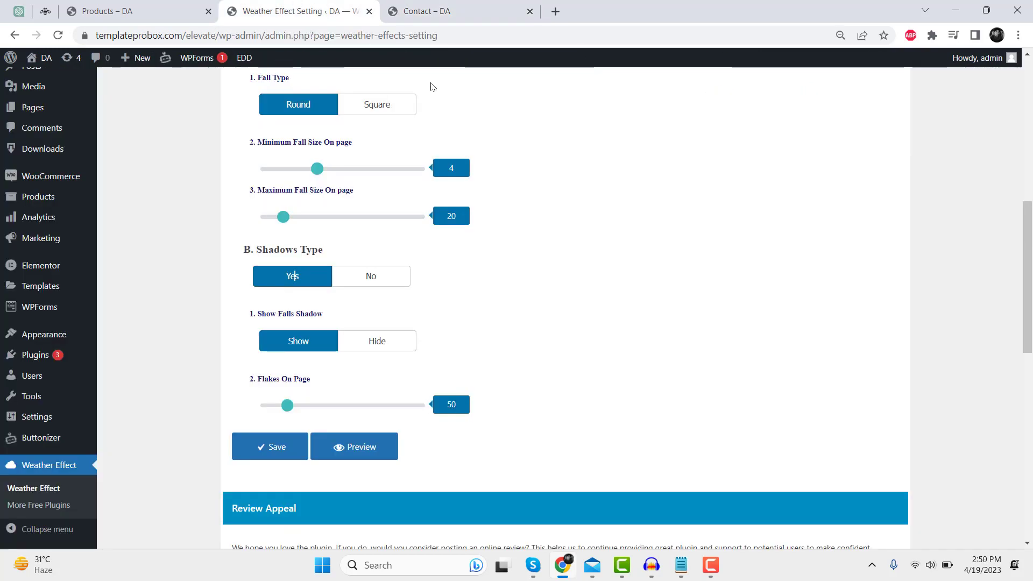
scroll(557, 300, "up", 3)
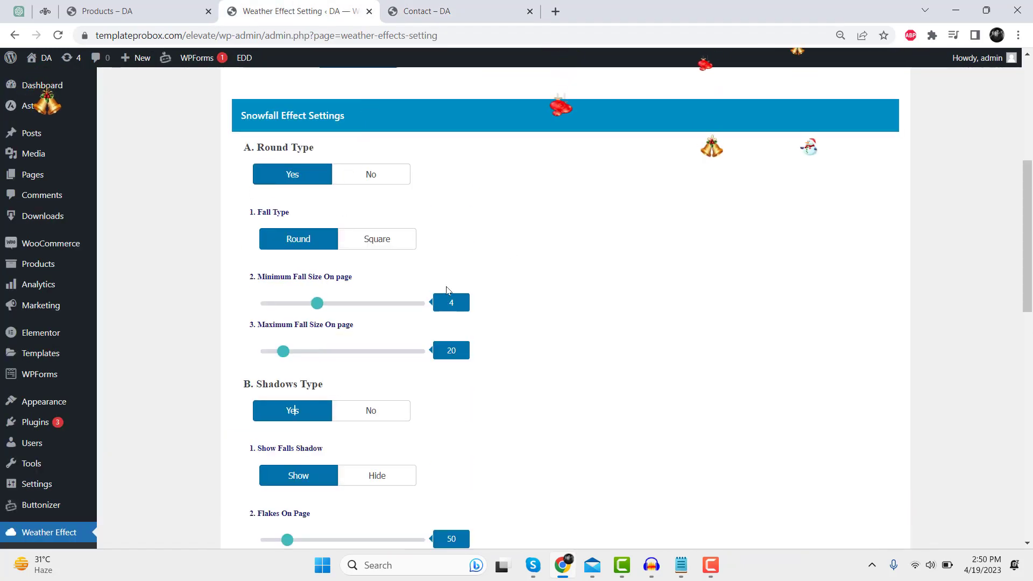
left_click(379, 240)
scroll(295, 451, "down", 5)
left_click(280, 322)
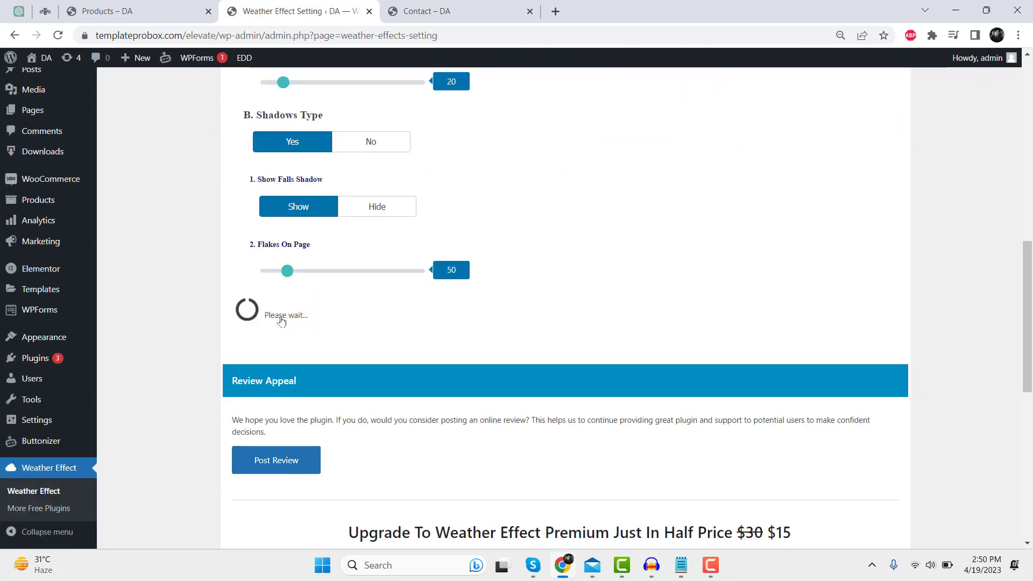
- Reload the Contact page and scroll to see square white flakes falling
left_click(482, 4)
right_click(415, 115)
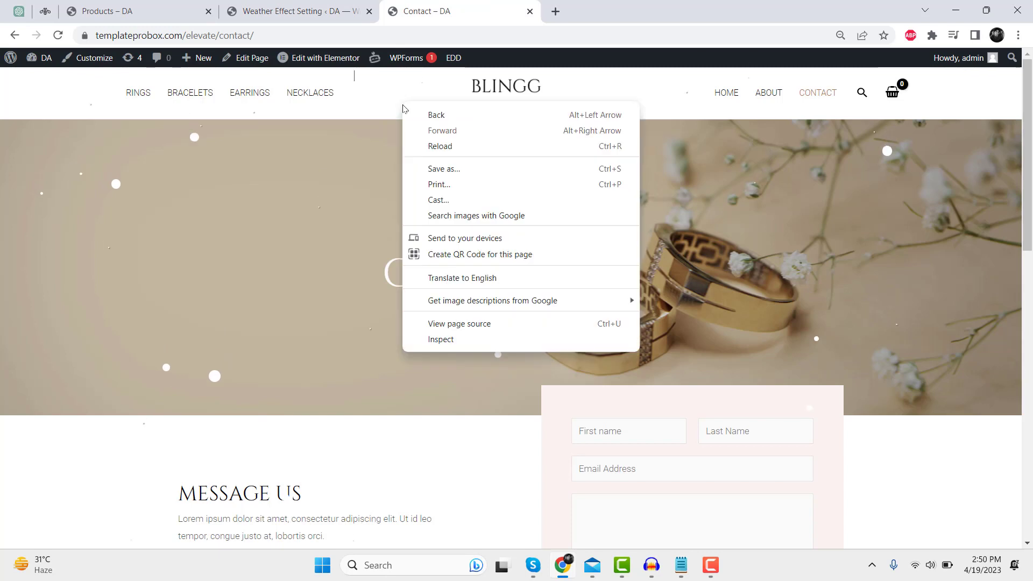
left_click(441, 141)
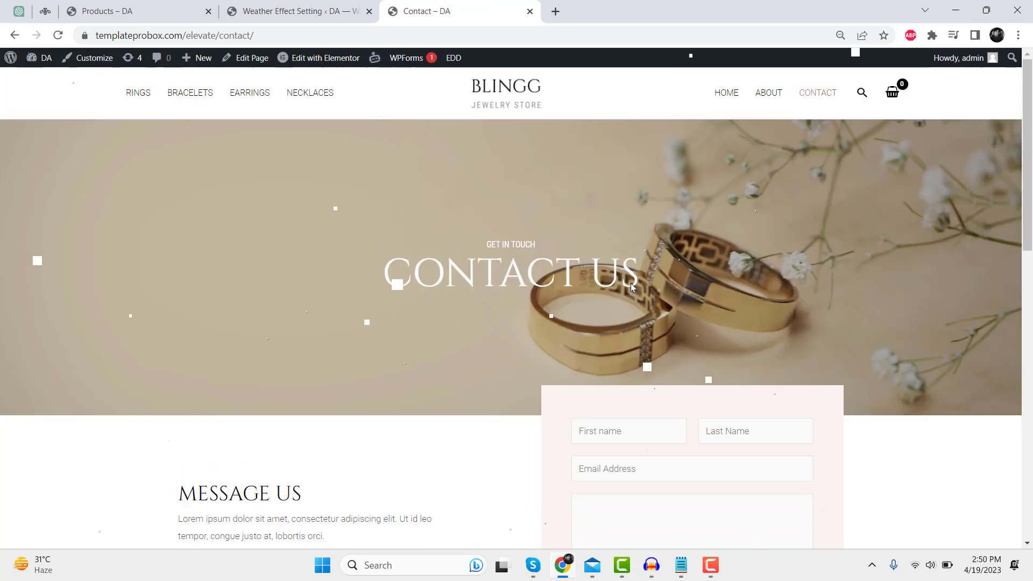
scroll(440, 269, "down", 10)
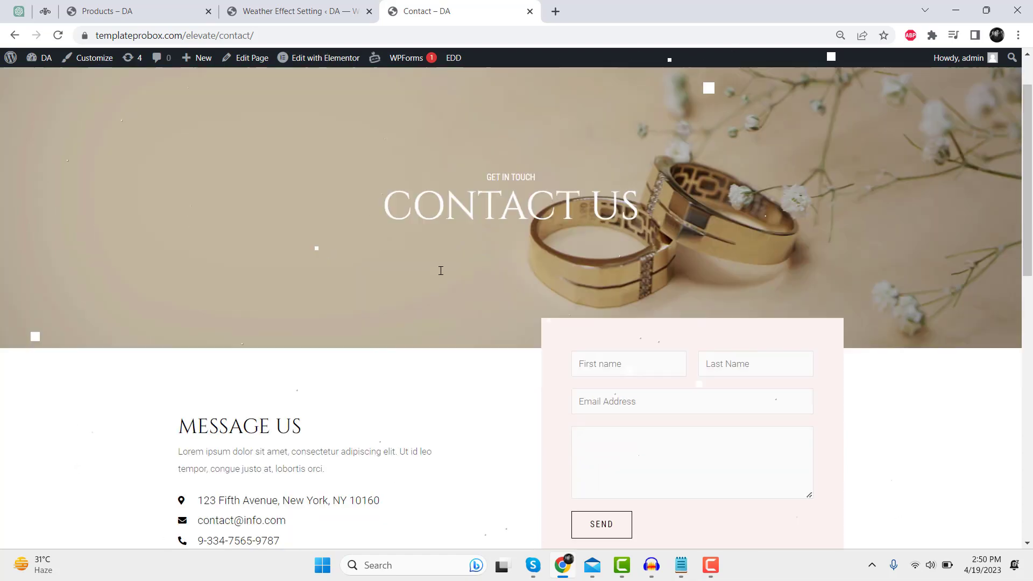